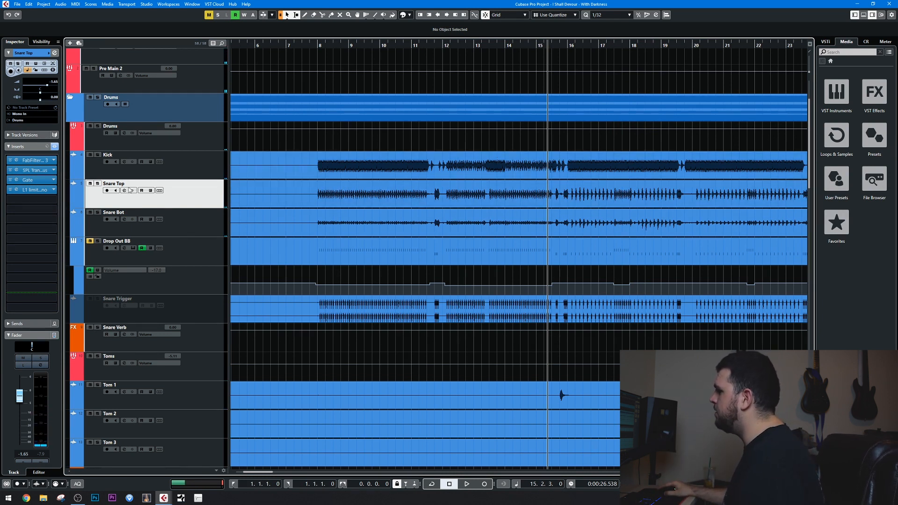
# Solo the Snare Top and Snare Bot tracks and listen to them from about bar 15, then from about bar 23.
pyautogui.click(98, 184)
pyautogui.press('space')
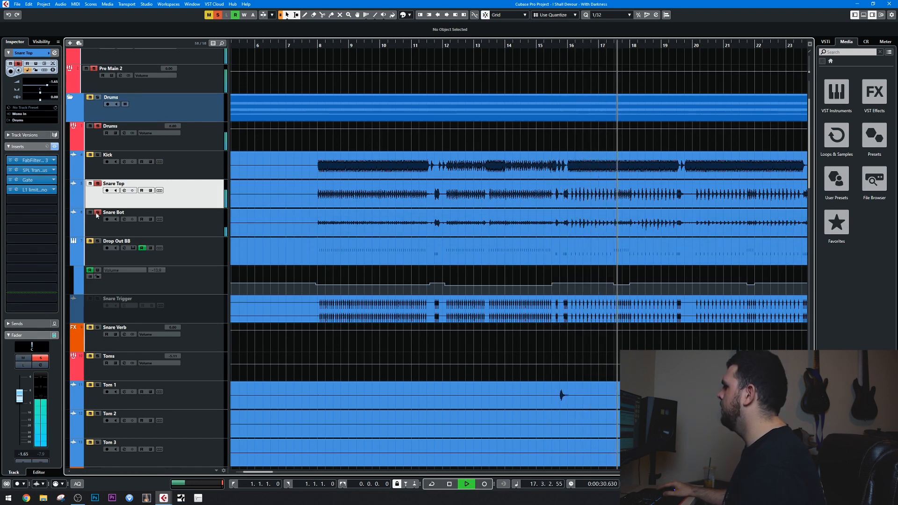
pyautogui.press('space')
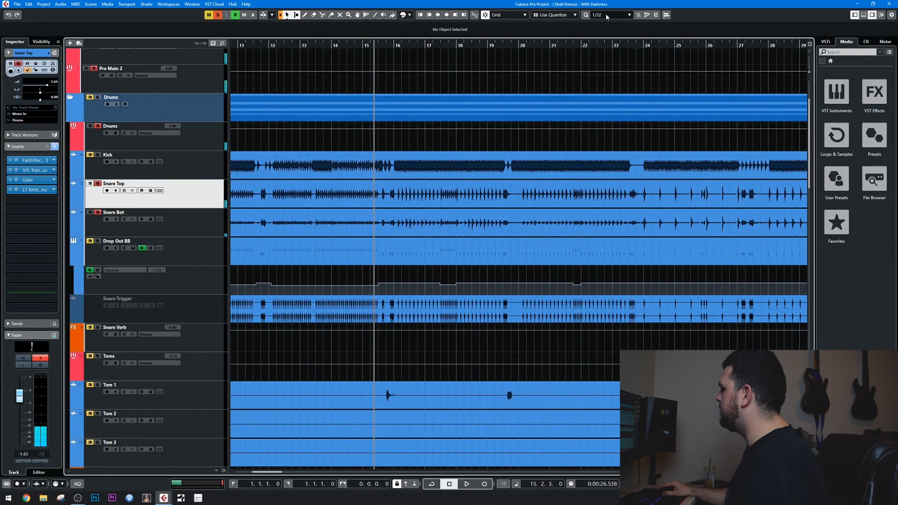
pyautogui.click(626, 45)
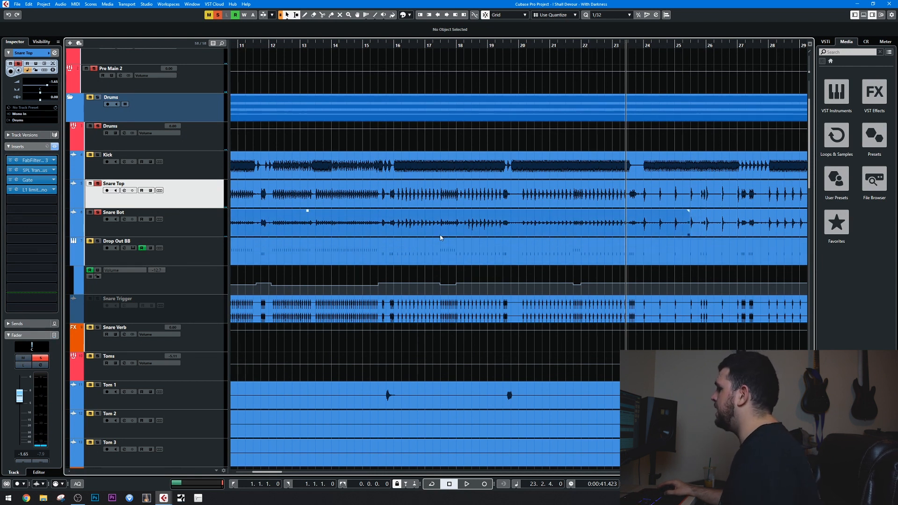
pyautogui.press('space')
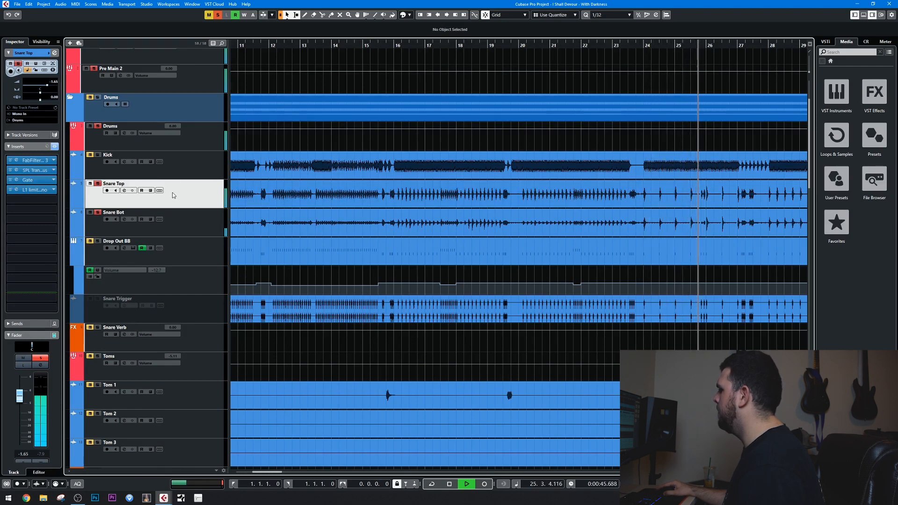
pyautogui.press('space')
# Inspect the SPL Transient Designer Plus insert on Snare Top, close it and turn off the snare tracks' solo.
pyautogui.click(36, 171)
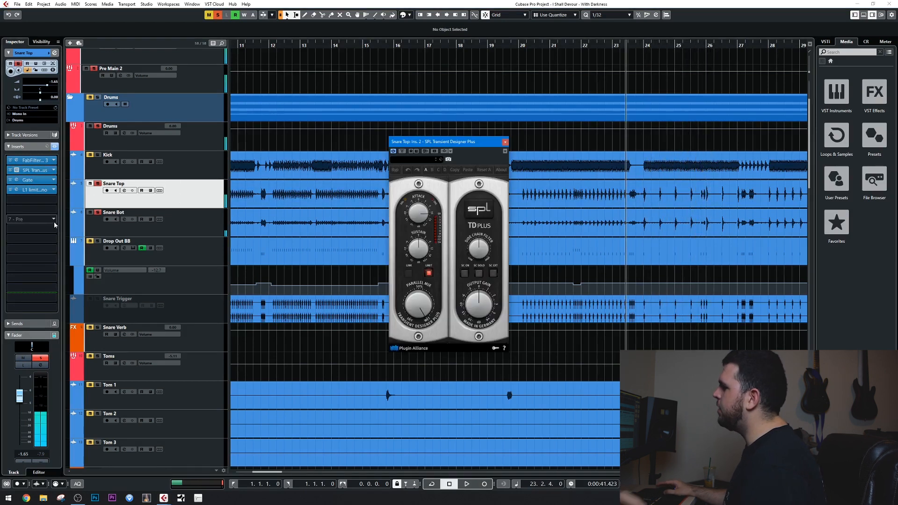
pyautogui.click(506, 139)
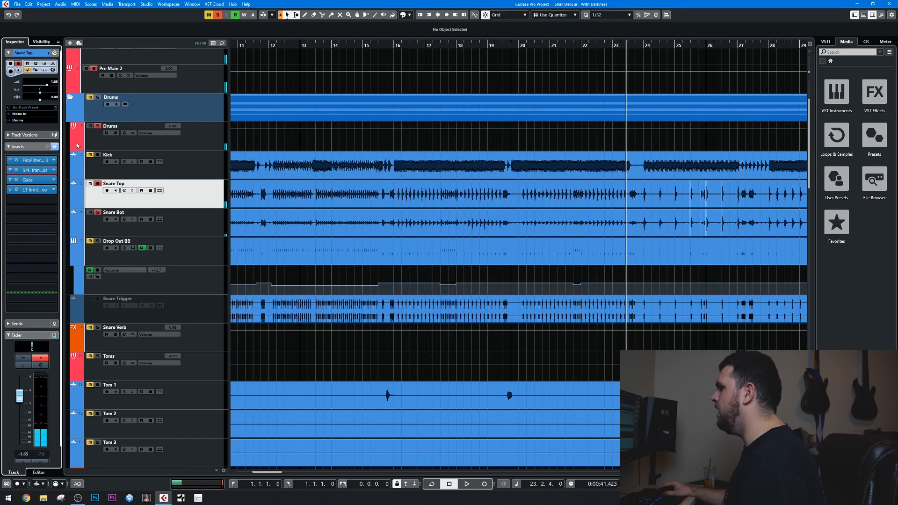
pyautogui.click(97, 183)
# Place the playhead just before bar 8, open the Drop Out BB track's Kontakt instrument and audition a low note on the key editor's keyboard.
pyautogui.hscroll(-10, 439, 269)
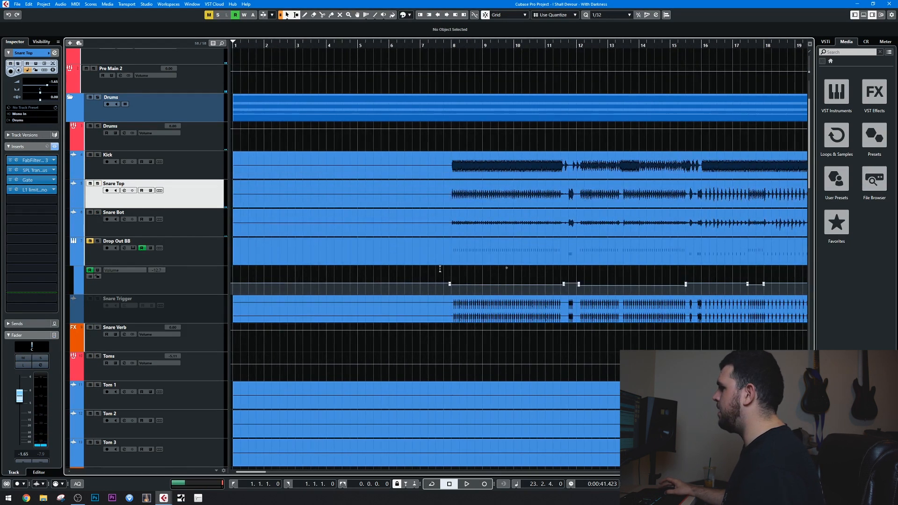
pyautogui.click(443, 45)
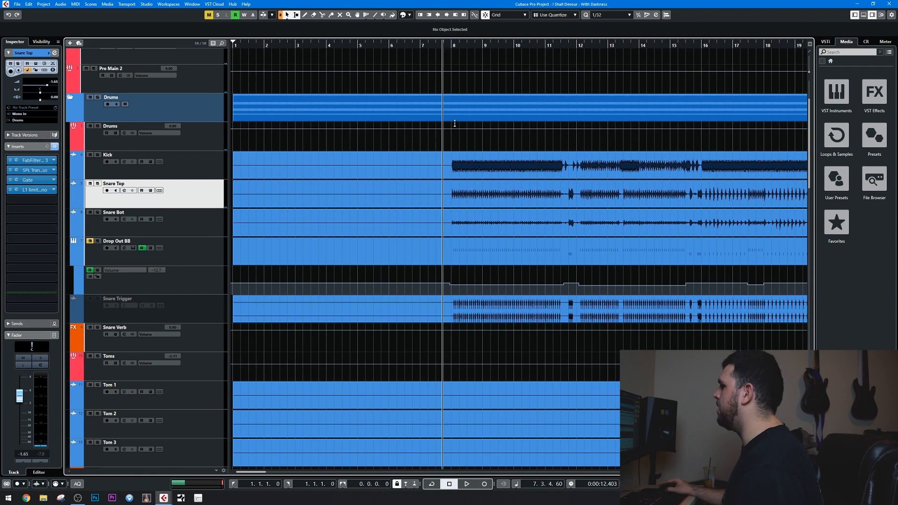
pyautogui.hscroll(5, 356, 272)
pyautogui.click(133, 248)
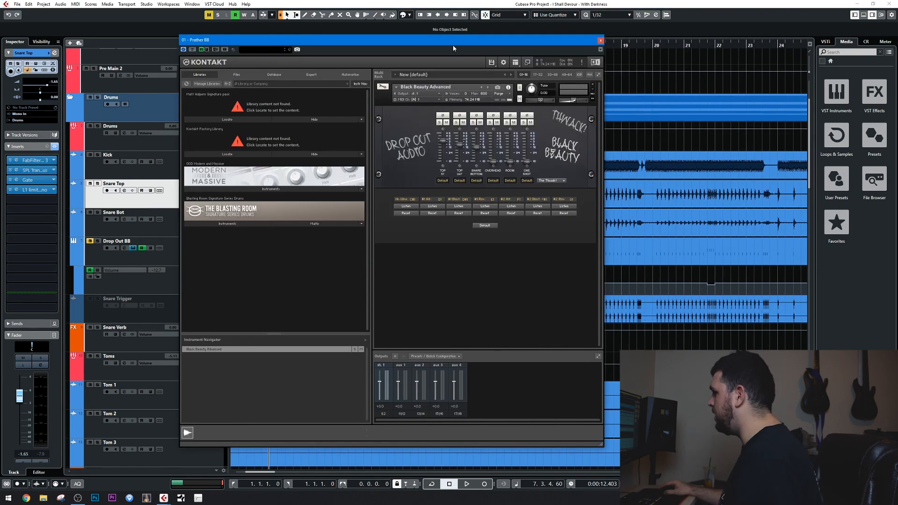
pyautogui.moveTo(464, 44); pyautogui.dragTo(358, 64)
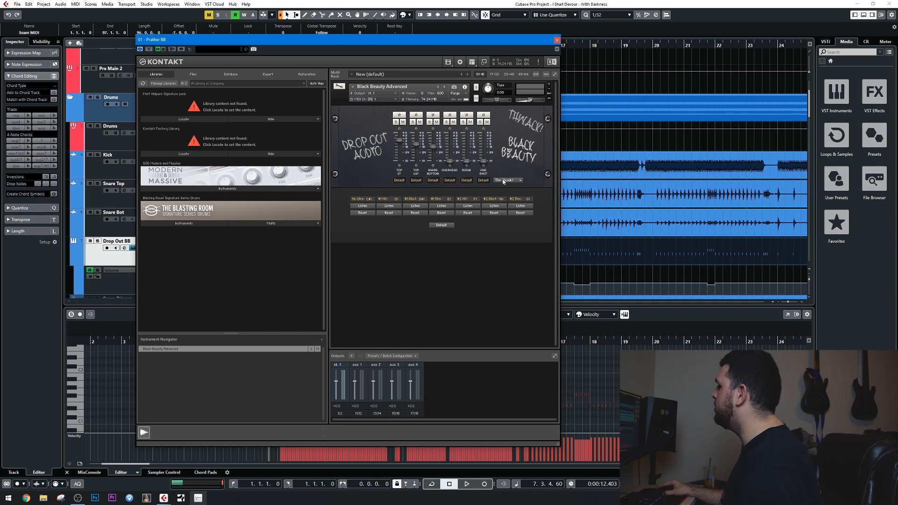
pyautogui.moveTo(397, 38); pyautogui.dragTo(564, 30)
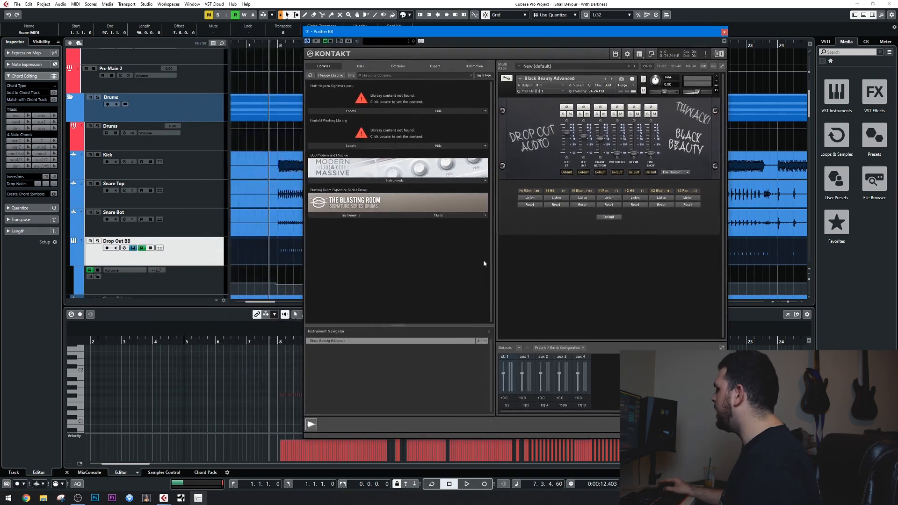
pyautogui.click(76, 422)
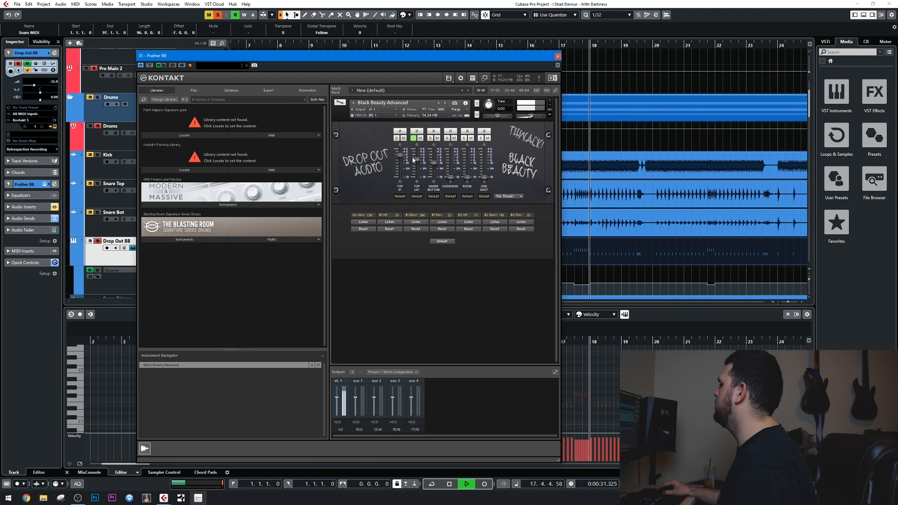
# Compare the two top mics and the Snare Bottom mic in Kontakt by soloing them one after another during playback.
pyautogui.click(396, 138)
pyautogui.click(396, 139)
pyautogui.click(414, 139)
pyautogui.click(431, 139)
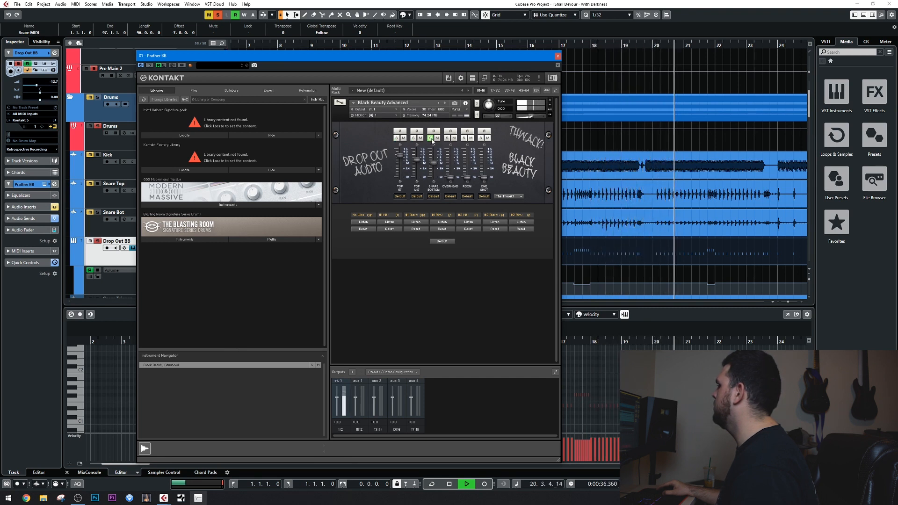
pyautogui.click(431, 140)
# Audition the Overhead and Room mics in solo, restarting playback from about bar 15 for each.
pyautogui.click(447, 138)
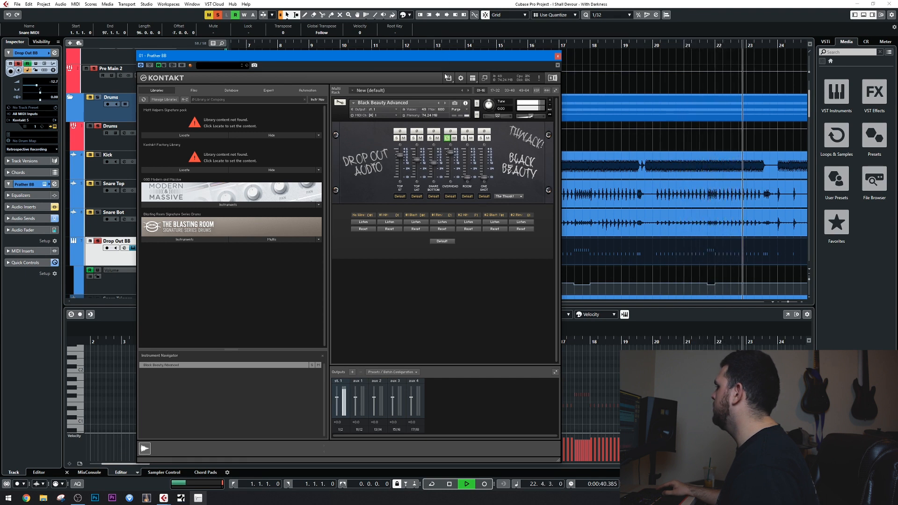
pyautogui.press('space')
pyautogui.press('space')
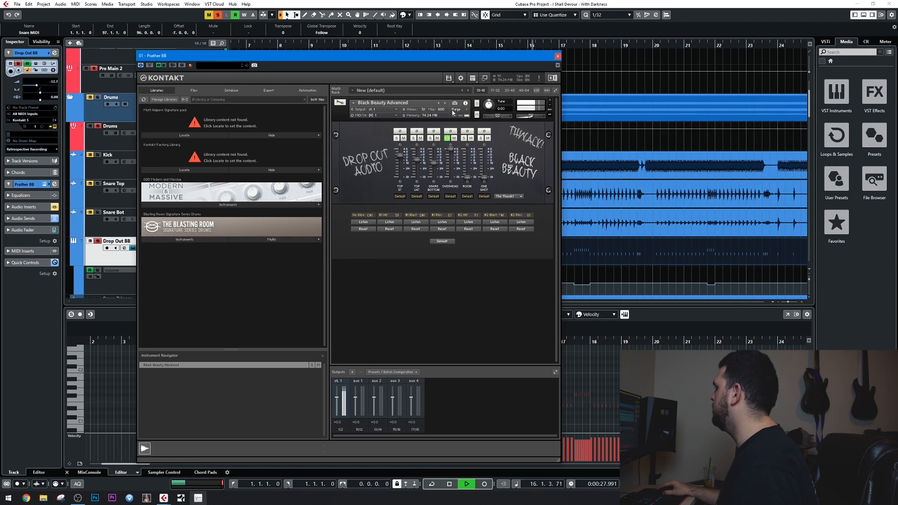
pyautogui.click(463, 138)
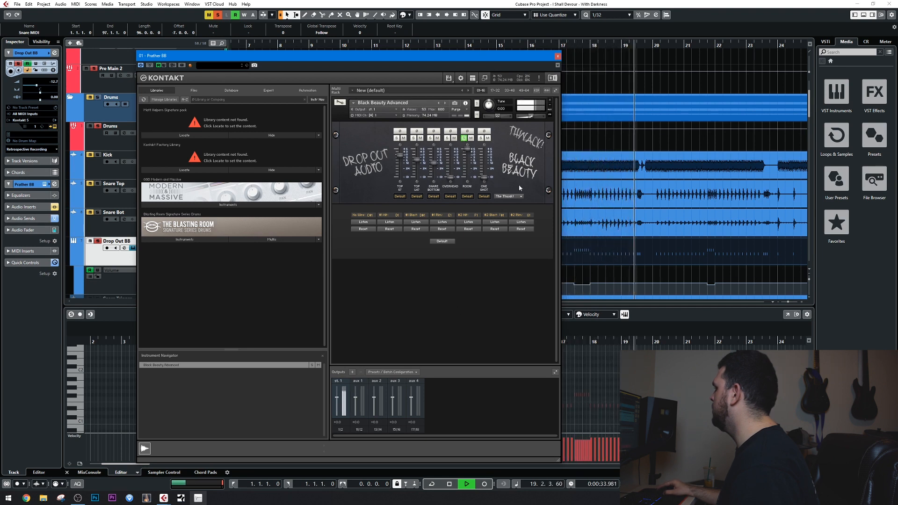
pyautogui.press('space')
# Turn off the Room mic's solo, lower its fader to the bottom of its range and stop playback.
pyautogui.press('space')
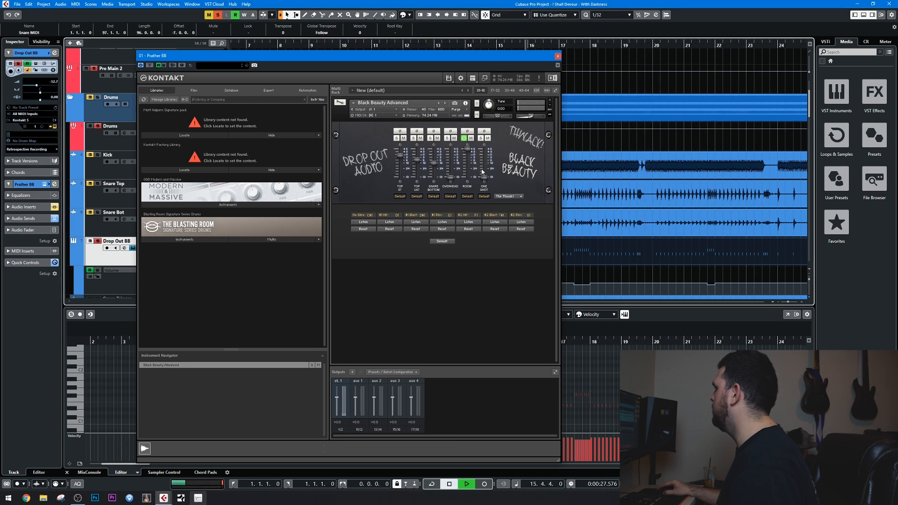
pyautogui.click(463, 138)
pyautogui.moveTo(467, 148); pyautogui.dragTo(467, 178)
pyautogui.press('space')
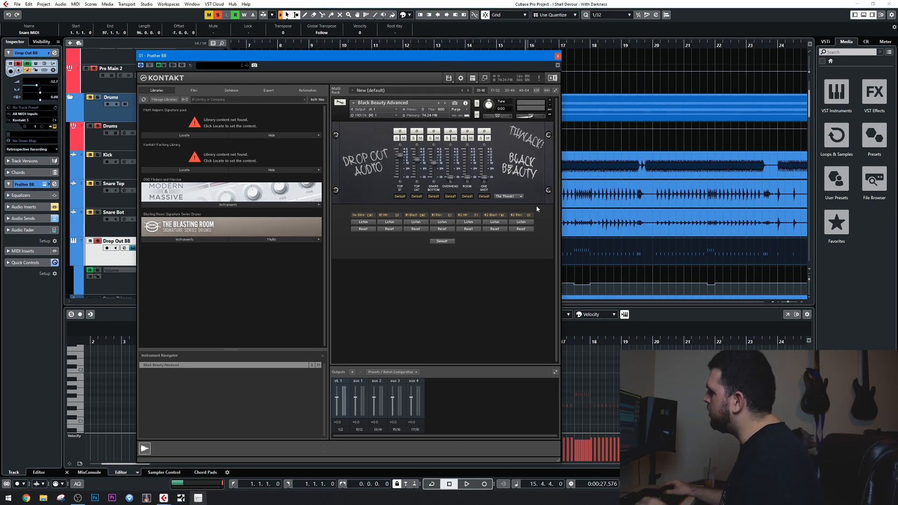
# Solo the One Shot channel and audition the Lowend Booster and Muffled Room samples during playback.
pyautogui.click(481, 138)
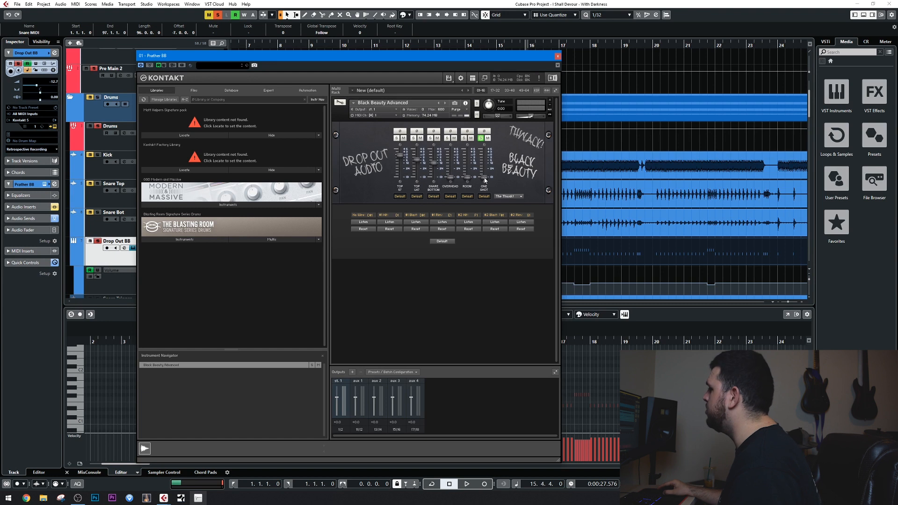
pyautogui.press('space')
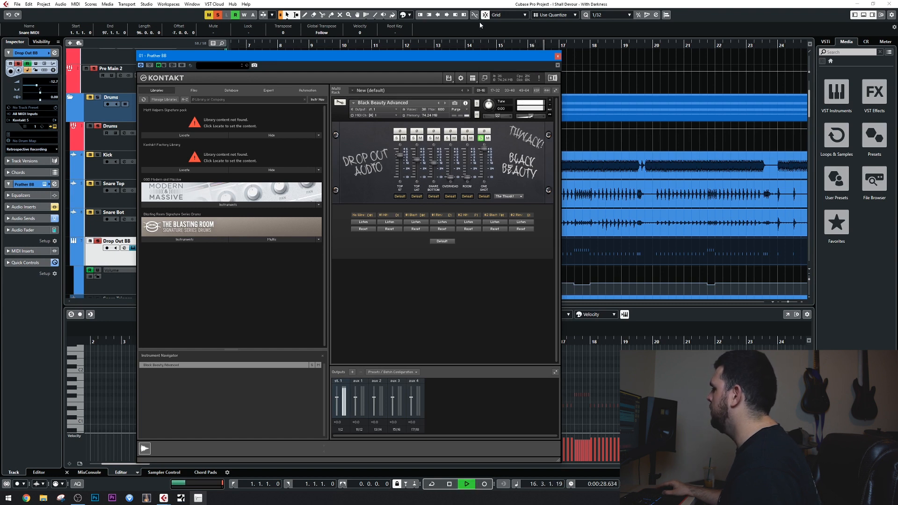
pyautogui.click(510, 197)
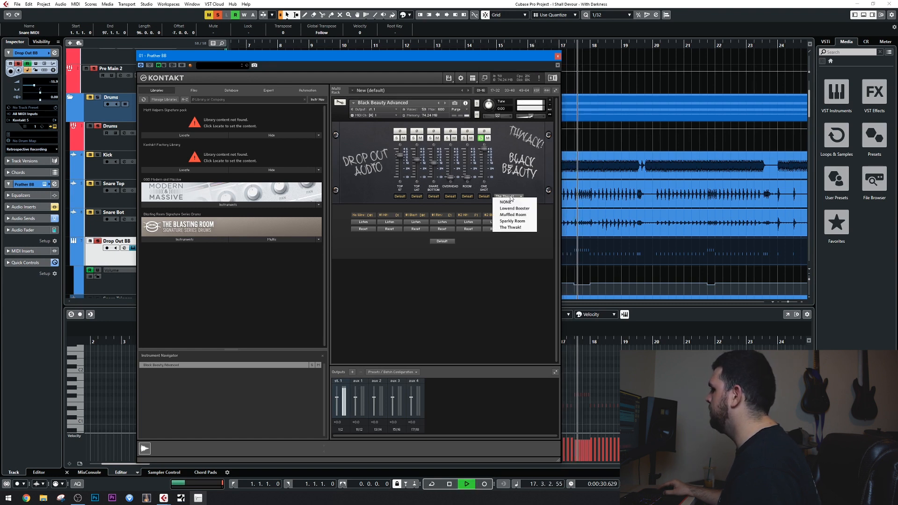
pyautogui.click(513, 208)
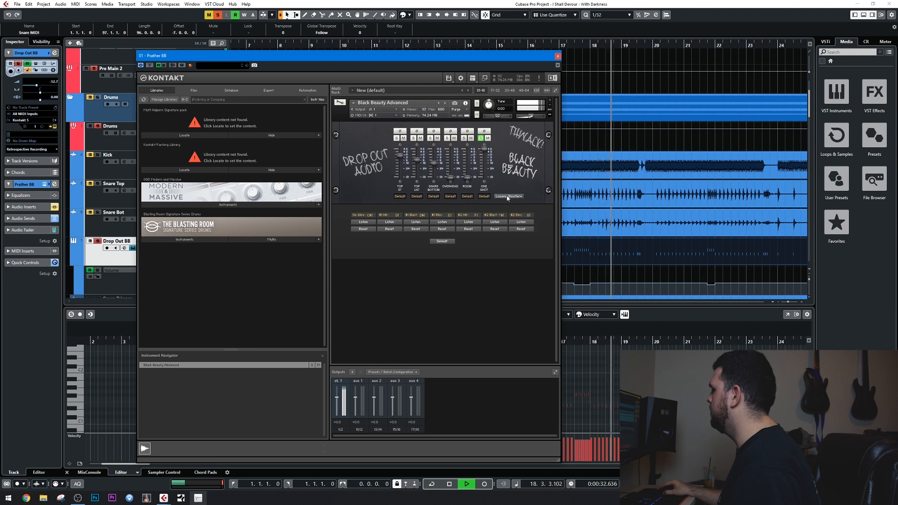
pyautogui.click(507, 196)
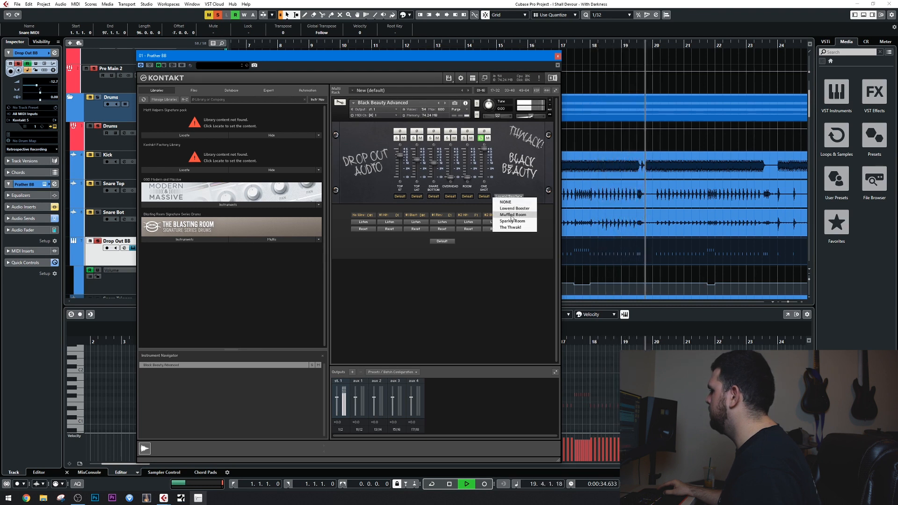
pyautogui.click(512, 215)
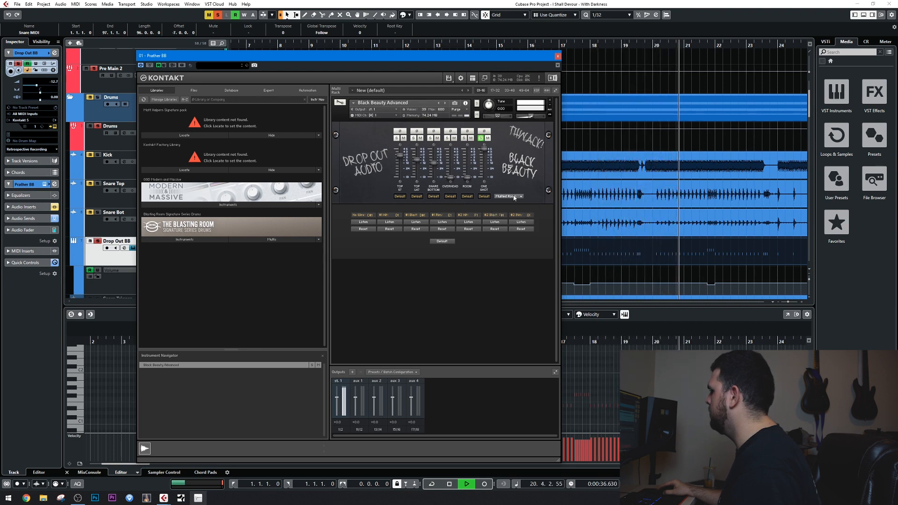
# Audition the Sparkly Room one-shot, select The Thwak! as the One Shot sample and stop playback.
pyautogui.click(508, 197)
pyautogui.click(513, 220)
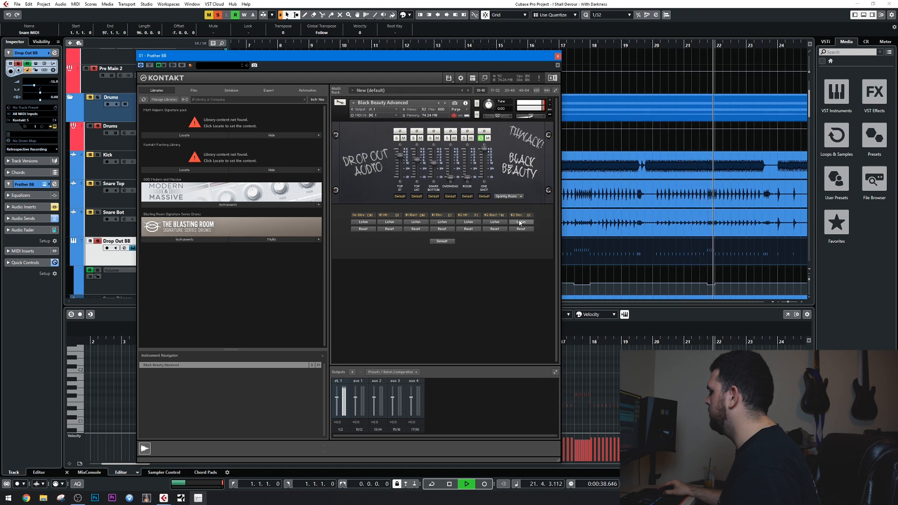
pyautogui.click(512, 196)
pyautogui.click(518, 228)
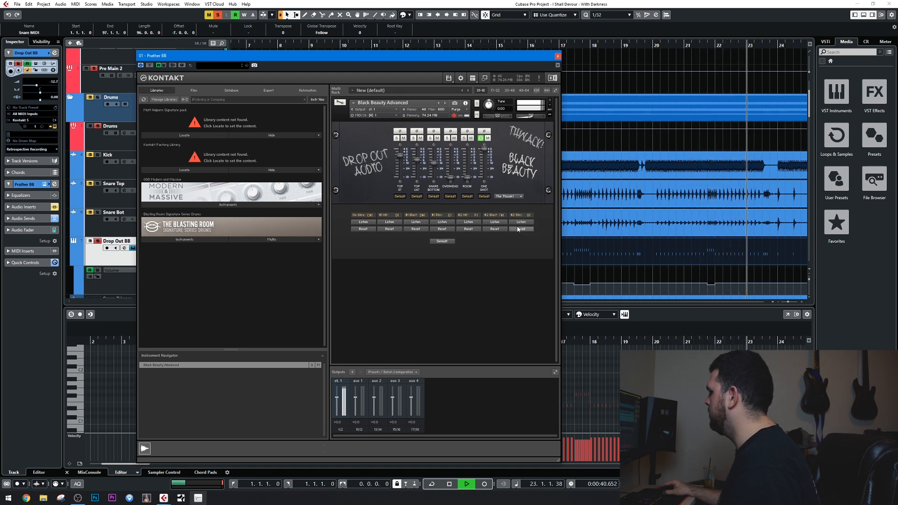
pyautogui.press('space')
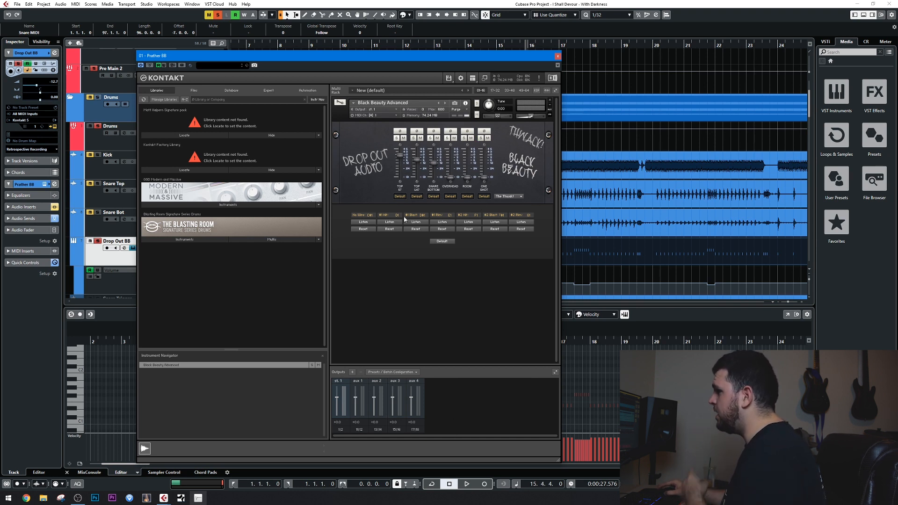
# Close the Kontakt instrument window and hide the Snare MIDI part's key editor to show the full track list.
pyautogui.click(557, 55)
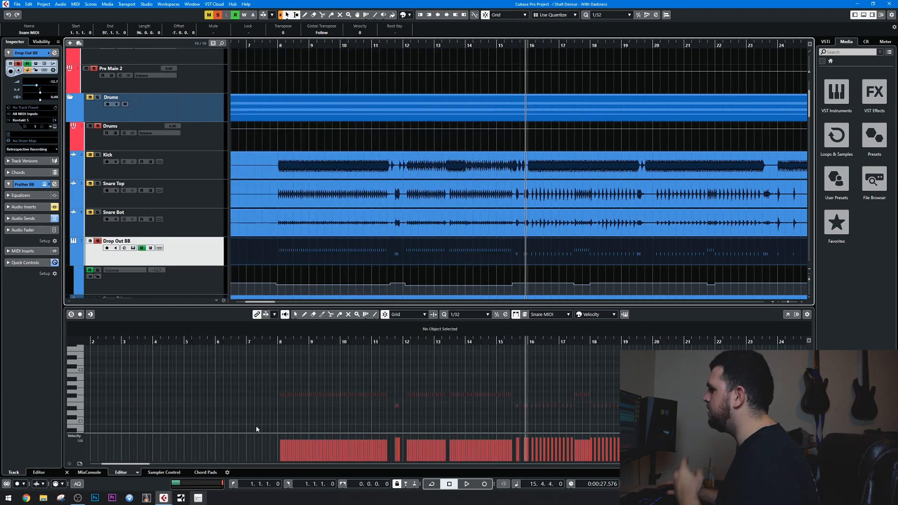
pyautogui.scroll(-3, 341, 206)
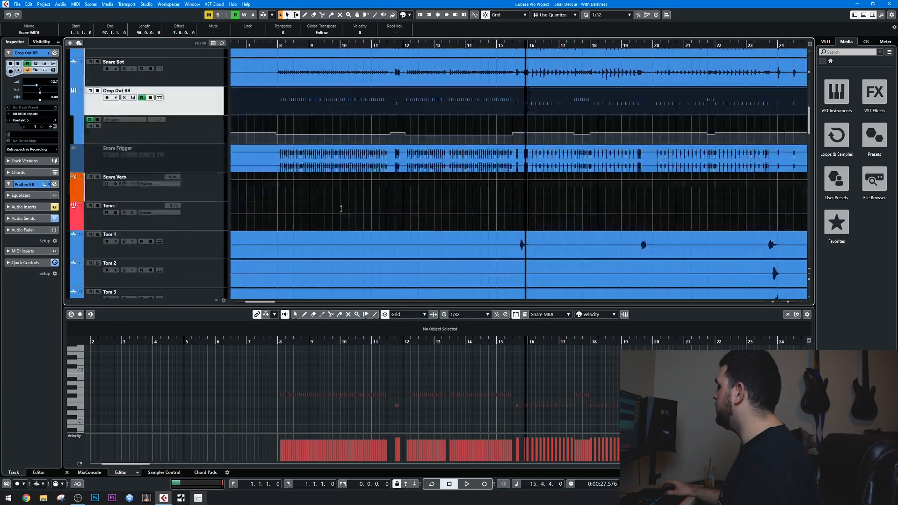
pyautogui.scroll(2, 599, 148)
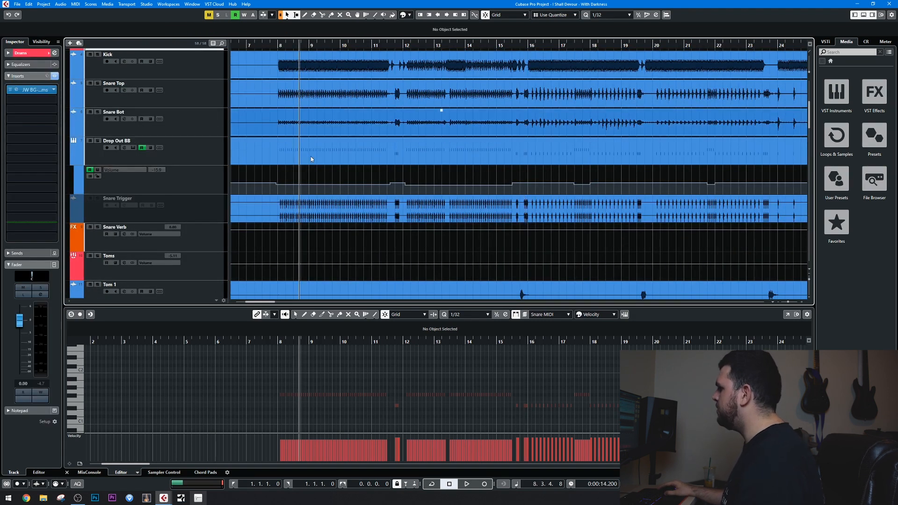
pyautogui.click(312, 161)
pyautogui.press('Return')
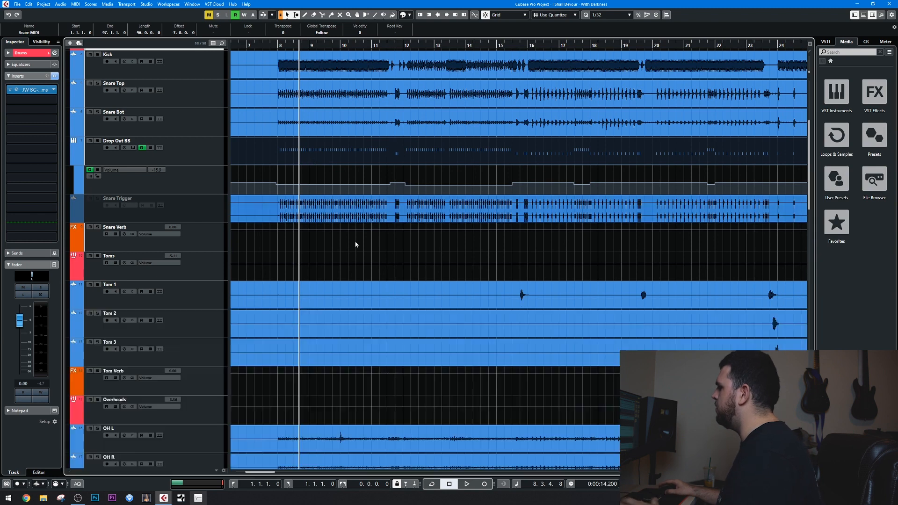
pyautogui.press('Return')
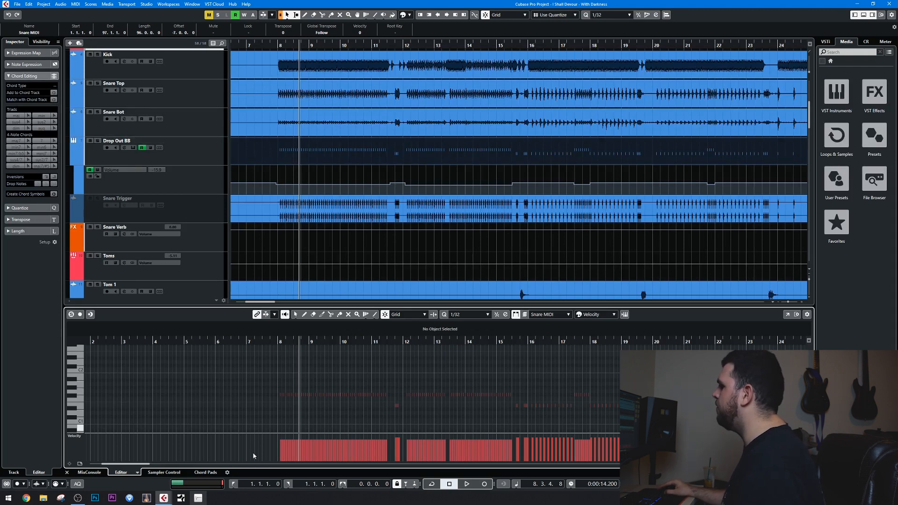
pyautogui.press('Return')
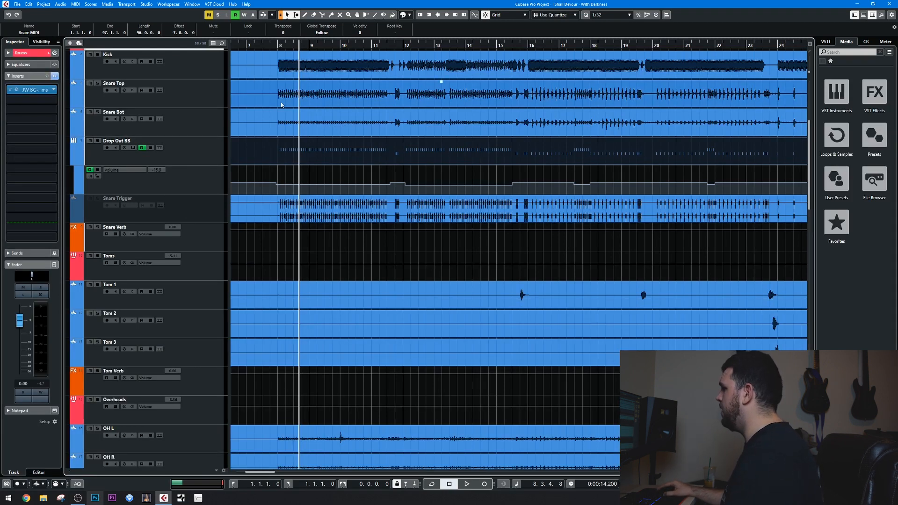
# Play the mix and compare it with the Drop Out BB track muted and unmuted, stopping playback at the end.
pyautogui.press('space')
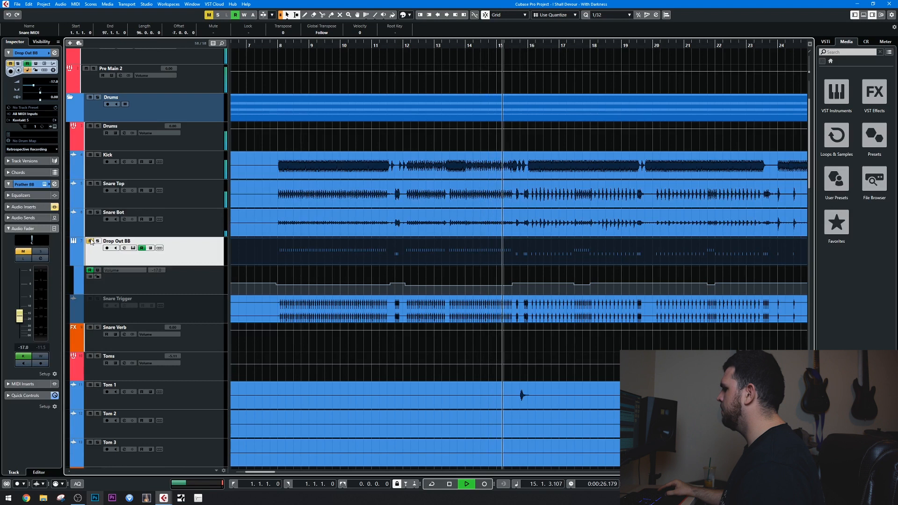
pyautogui.press('space')
pyautogui.press('space')
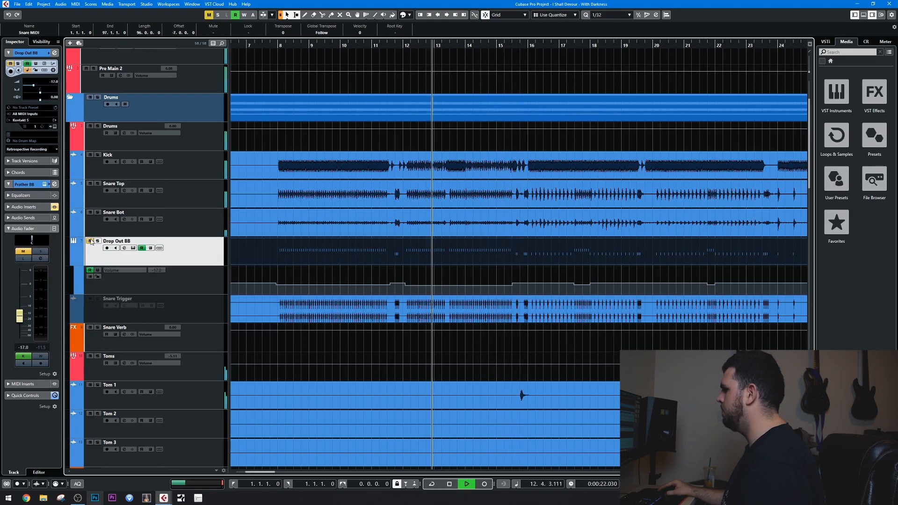
pyautogui.click(90, 241)
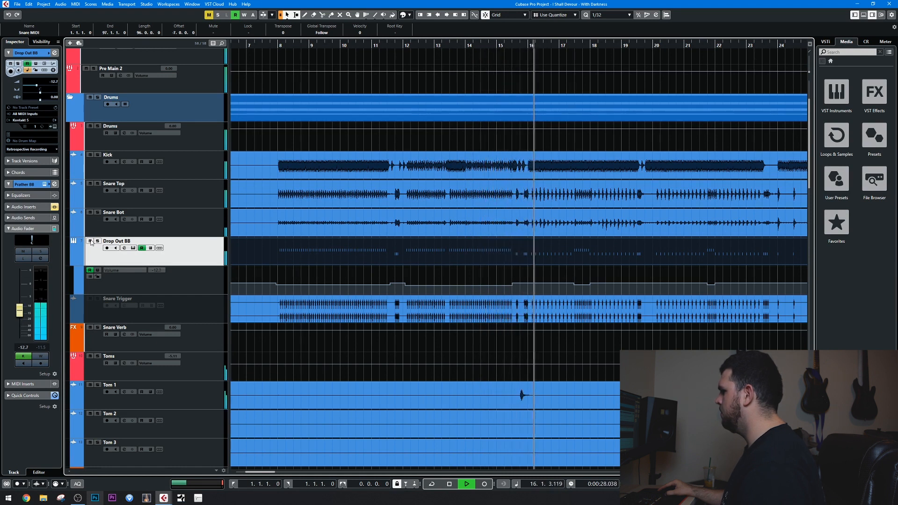
pyautogui.click(90, 241)
pyautogui.click(90, 241)
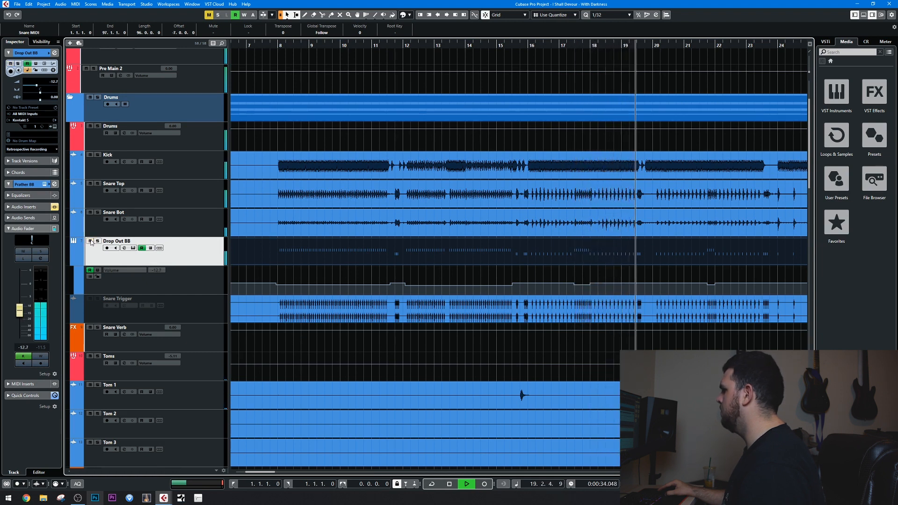
pyautogui.press('space')
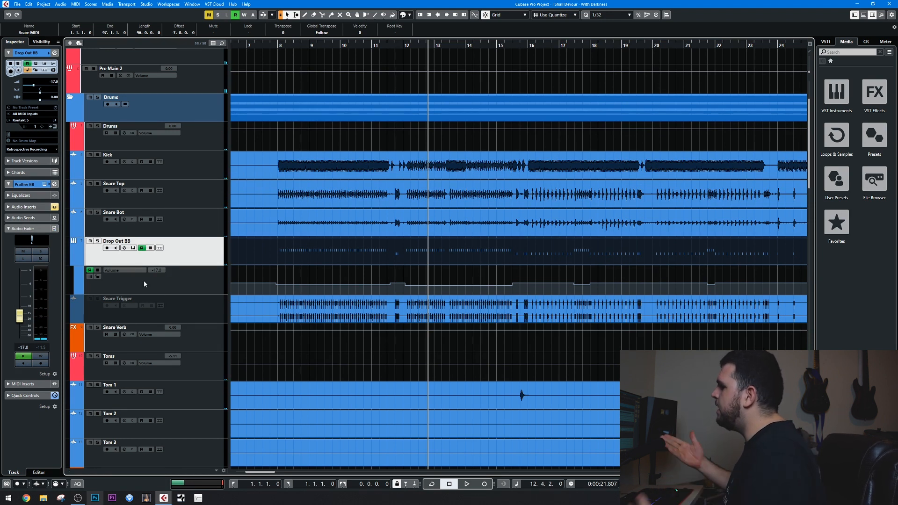
# Activate the Kramer PIE compressor insert on Drop Out BB and audition the track in solo.
pyautogui.click(17, 210)
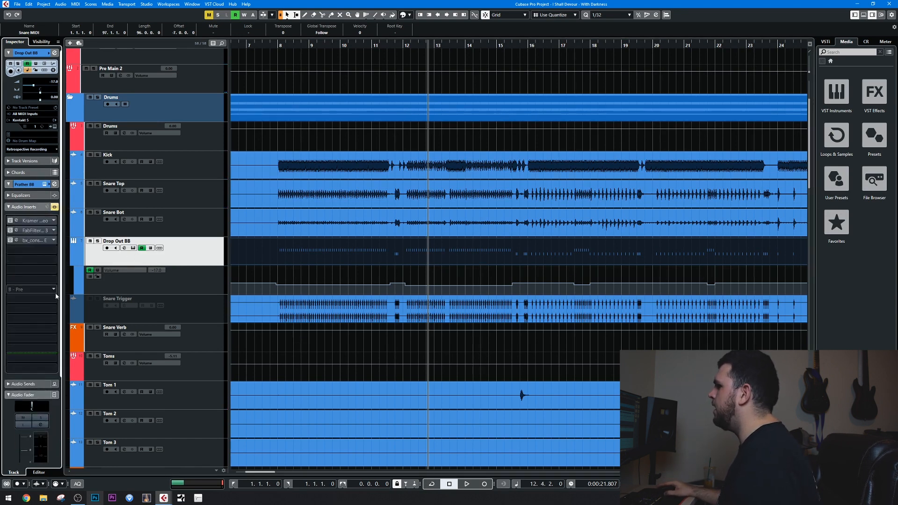
pyautogui.click(38, 222)
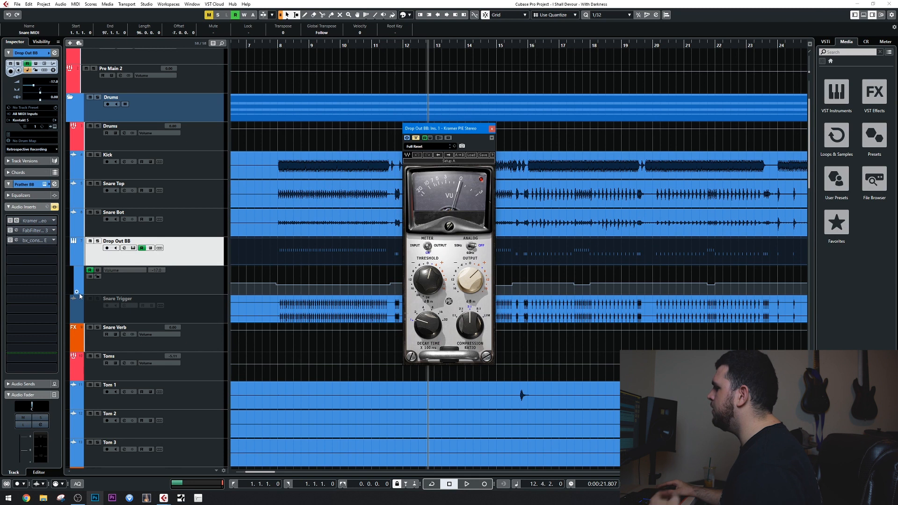
pyautogui.click(16, 221)
pyautogui.click(98, 241)
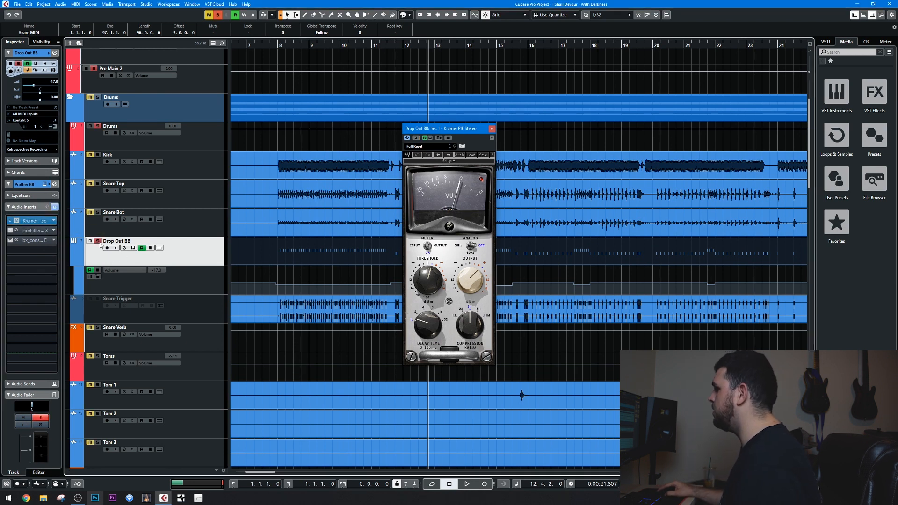
pyautogui.press('space')
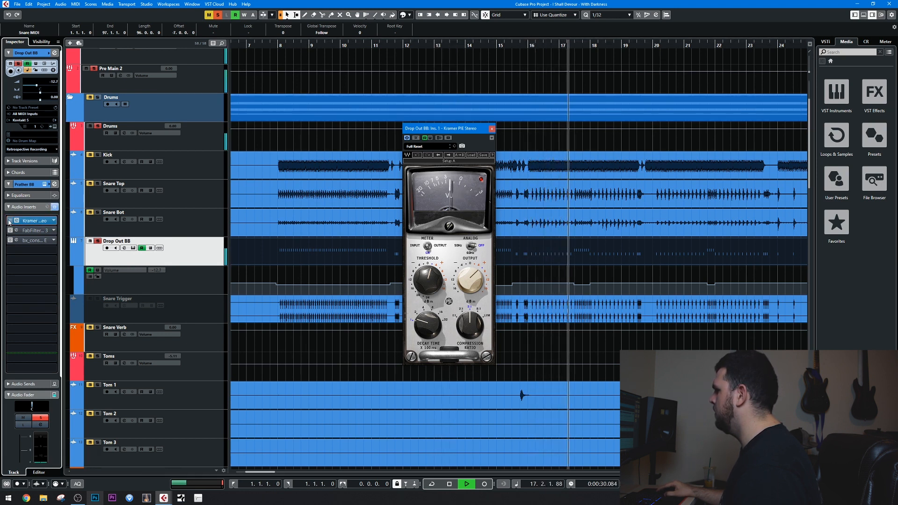
pyautogui.press('space')
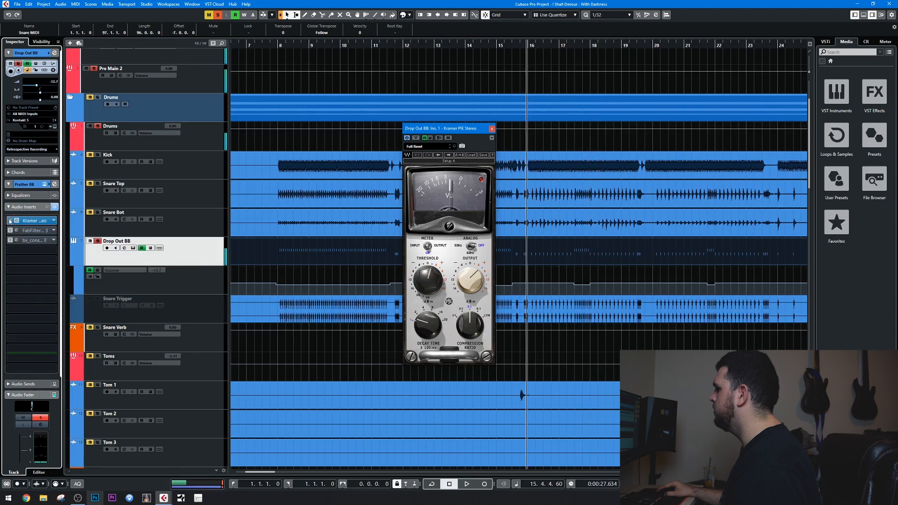
# Turn off Drop Out BB's solo and compare the full mix with its Kramer PIE compressor bypassed and active.
pyautogui.click(98, 241)
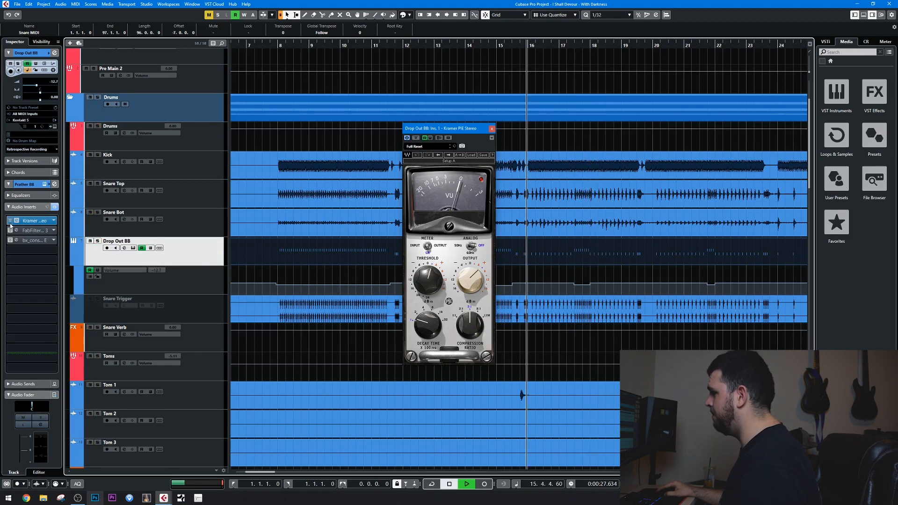
pyautogui.click(10, 224)
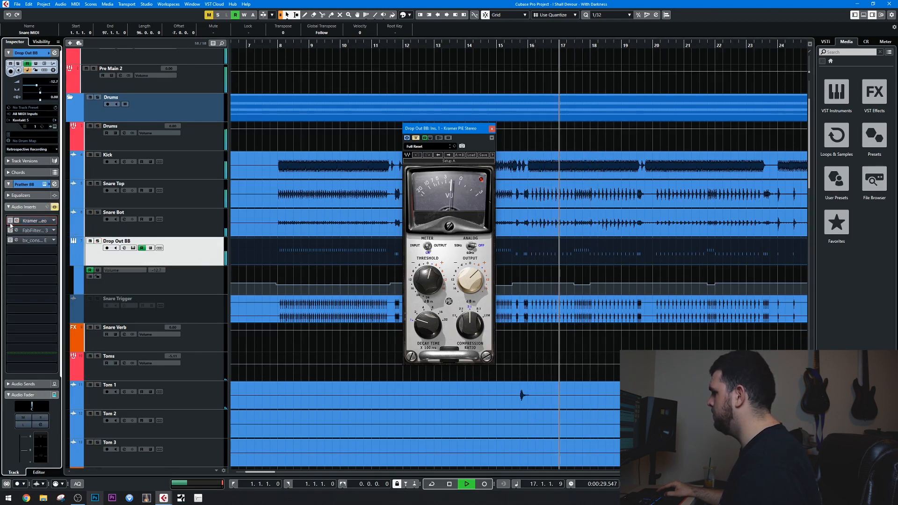
pyautogui.click(10, 224)
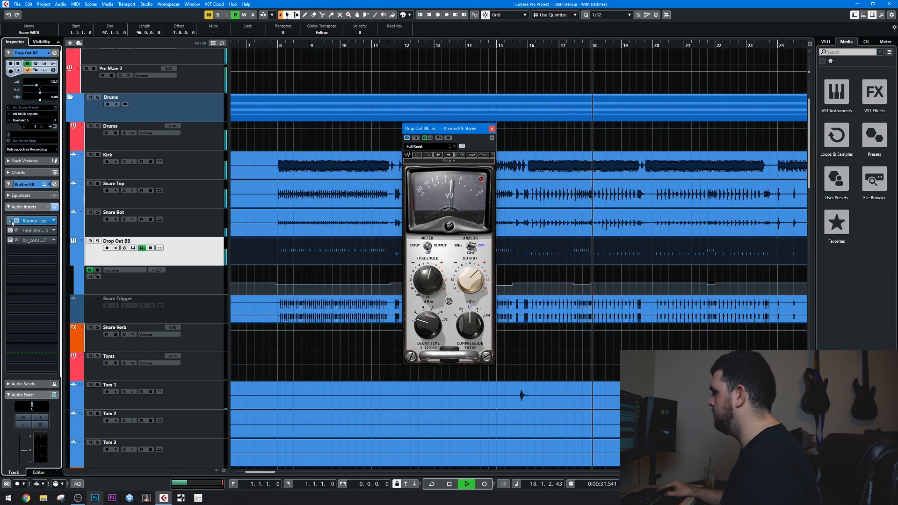
pyautogui.press('space')
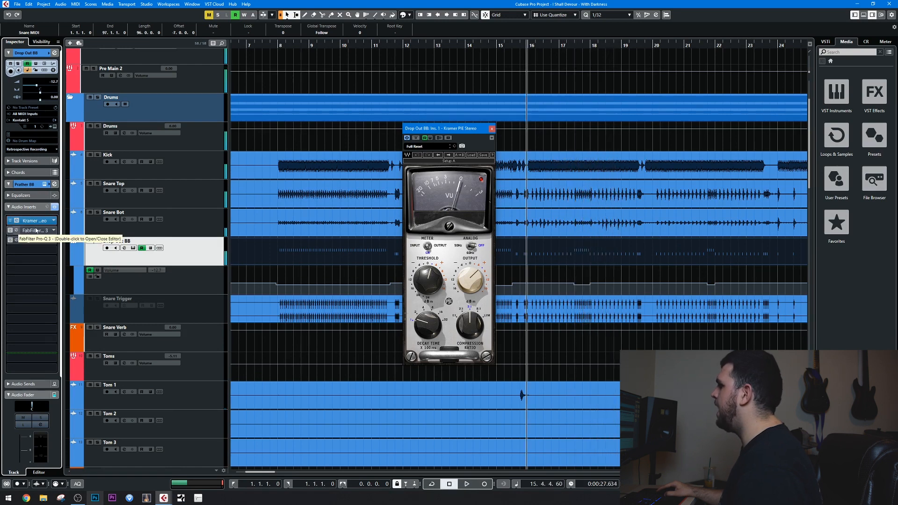
# Activate the FabFilter Pro-Q 3 insert on Drop Out BB, audition it soloed, and close both plug-in windows.
pyautogui.click(10, 231)
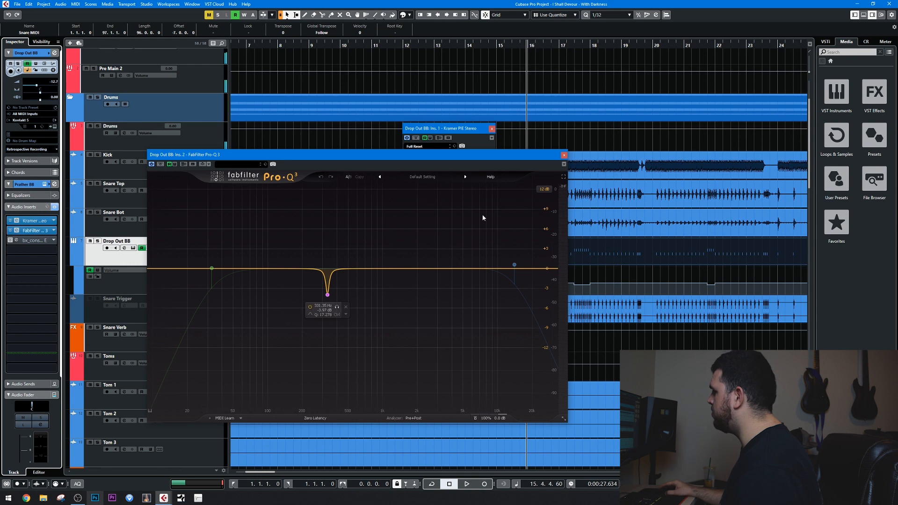
pyautogui.click(97, 241)
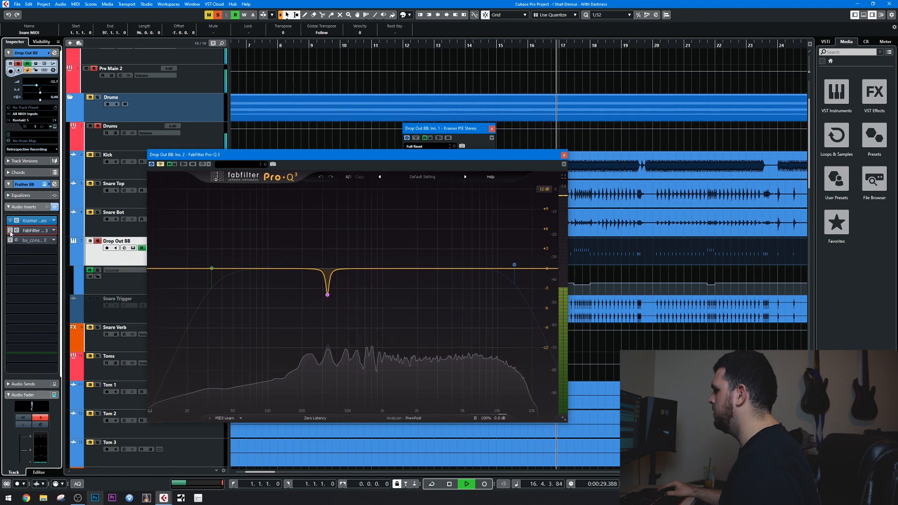
pyautogui.press('space')
pyautogui.click(564, 154)
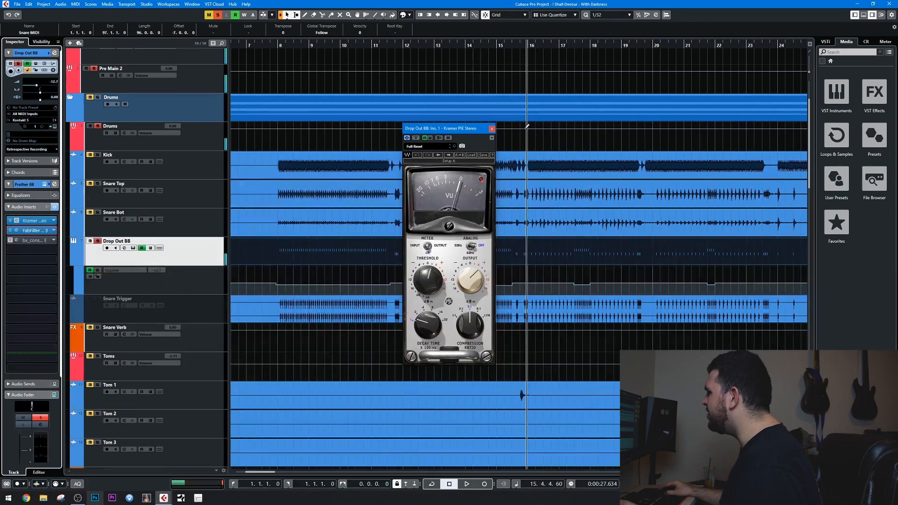
pyautogui.click(490, 129)
# Activate the bx_console SSL 4000 E insert on Drop Out BB during soloed playback, close its window and stop.
pyautogui.click(21, 240)
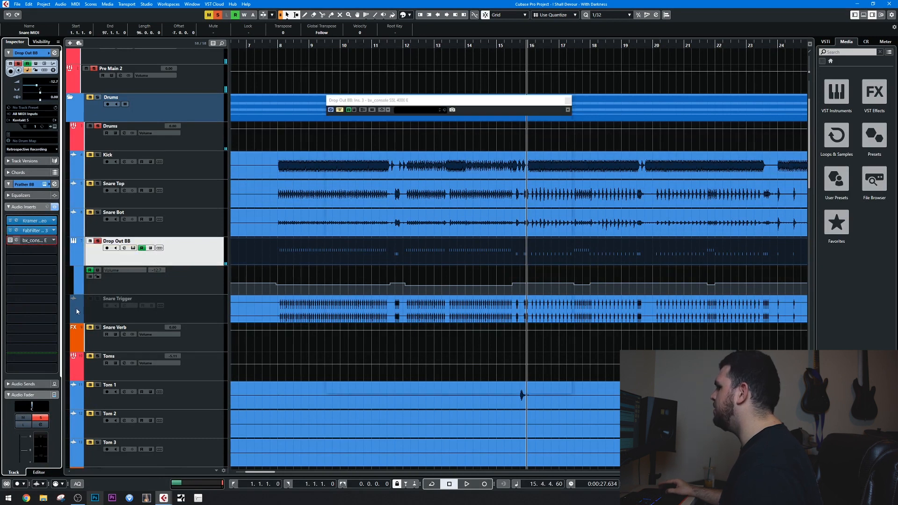
pyautogui.press('space')
pyautogui.click(11, 240)
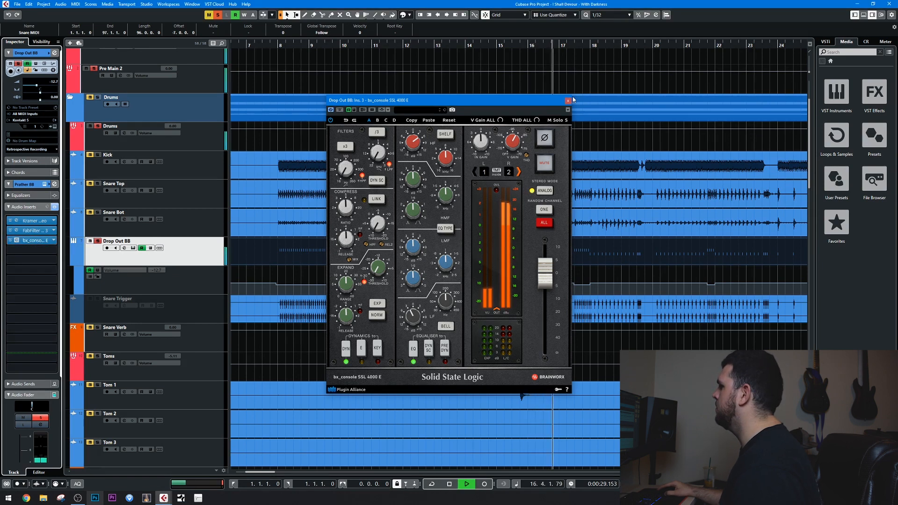
pyautogui.click(568, 100)
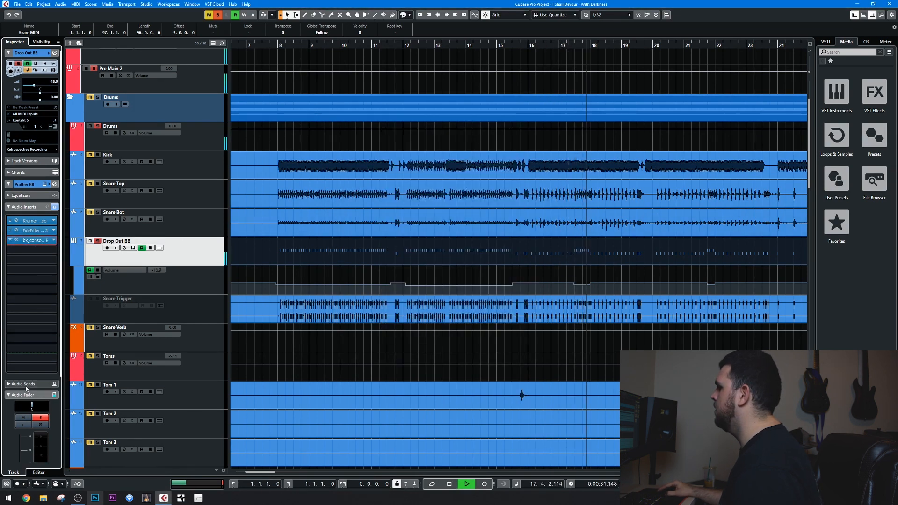
pyautogui.press('space')
# Activate Drop Out BB's send to Snare Verb, turn off the track's solo and stop playback.
pyautogui.click(19, 384)
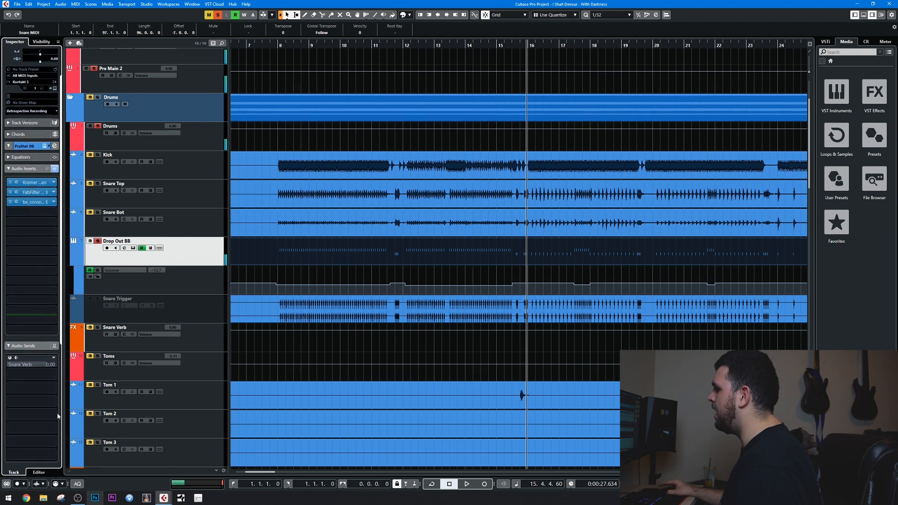
pyautogui.click(10, 358)
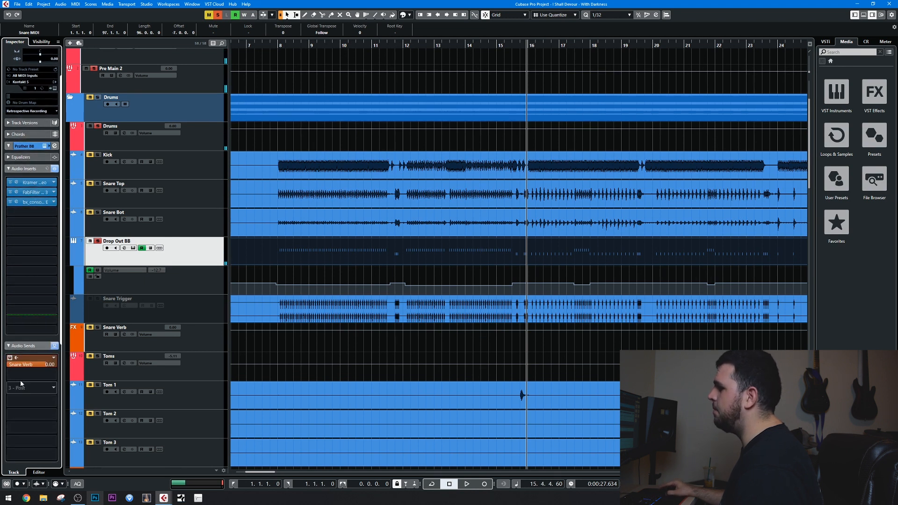
pyautogui.click(99, 242)
pyautogui.press('space')
# Set Drop Out BB's Snare Verb send level to -9.22 and collapse the audio inserts and sends sections.
pyautogui.click(25, 169)
pyautogui.click(29, 219)
pyautogui.moveTo(40, 238); pyautogui.dragTo(36, 239)
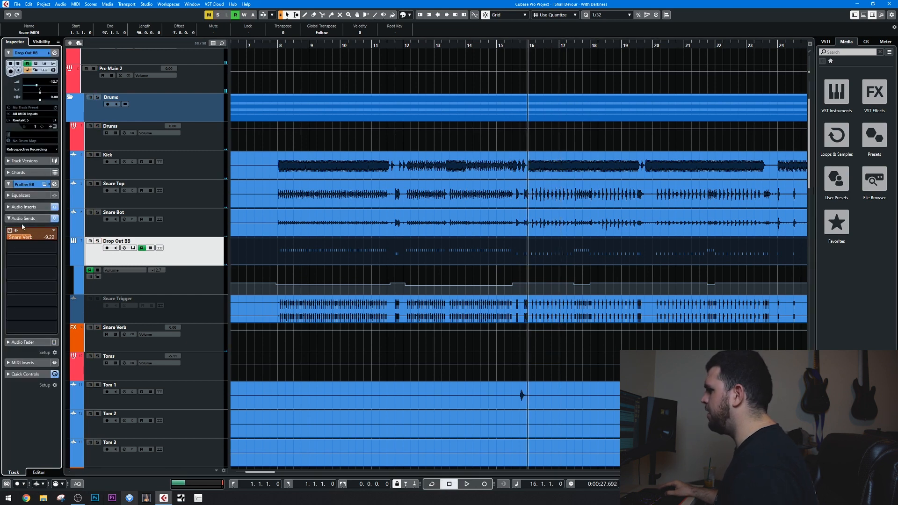
pyautogui.click(20, 219)
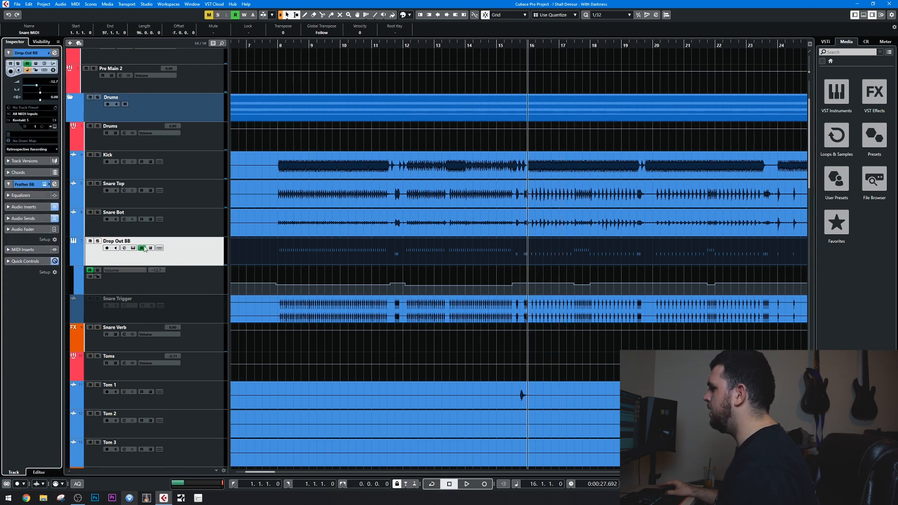
# Compare the mix with the processed Drop Out BB muted and unmuted, and open the track's Kontakt instrument.
pyautogui.click(90, 241)
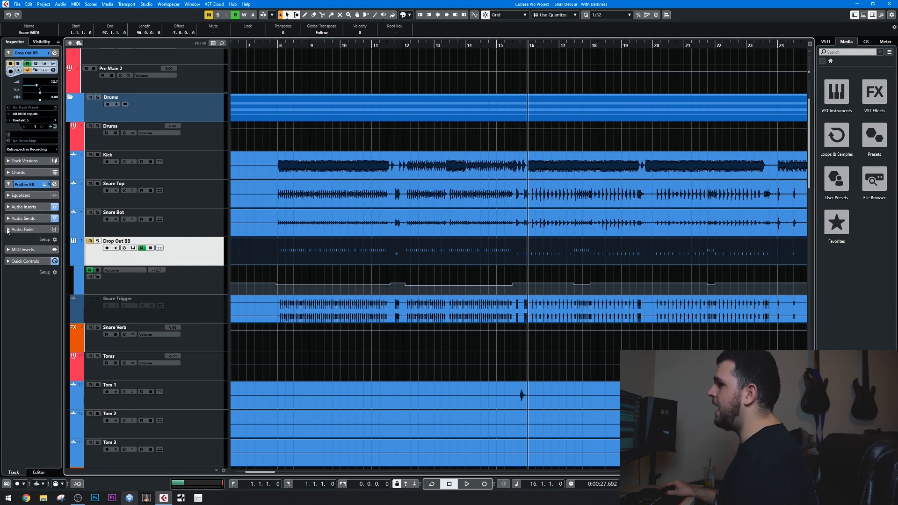
pyautogui.press('space')
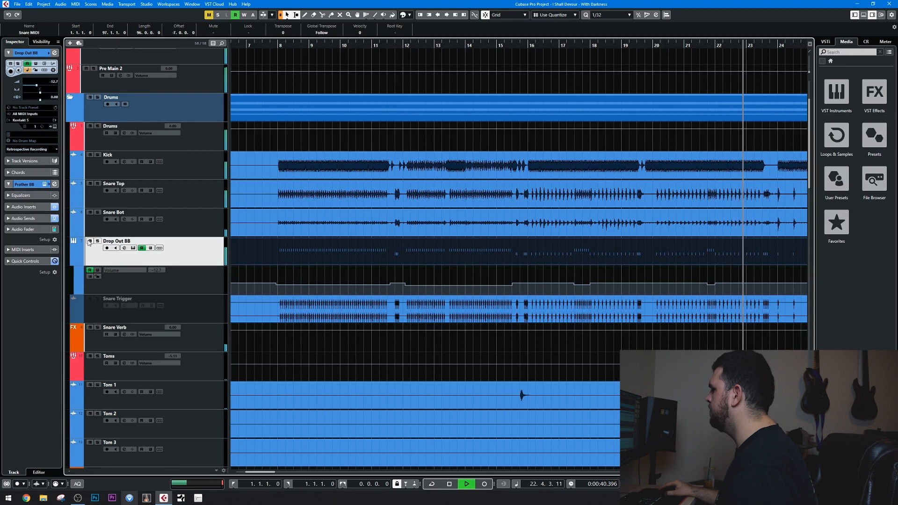
pyautogui.press('space')
pyautogui.click(414, 44)
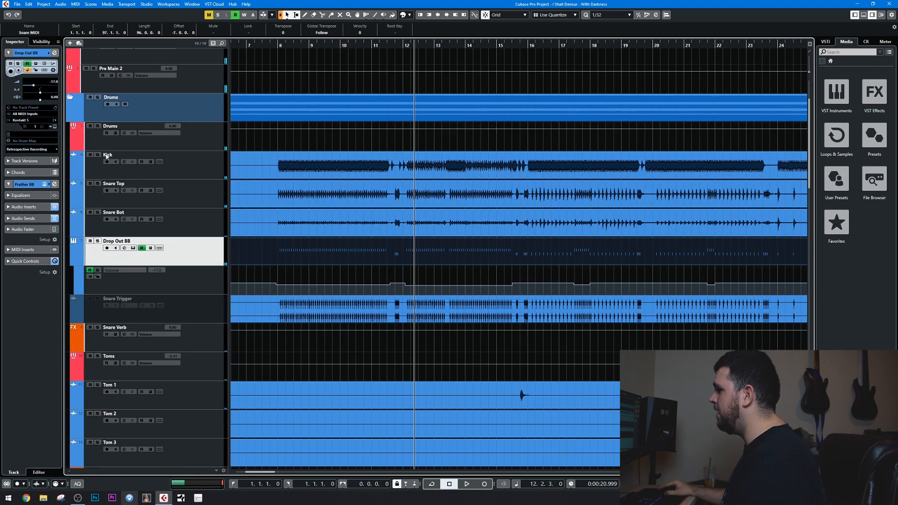
pyautogui.click(133, 248)
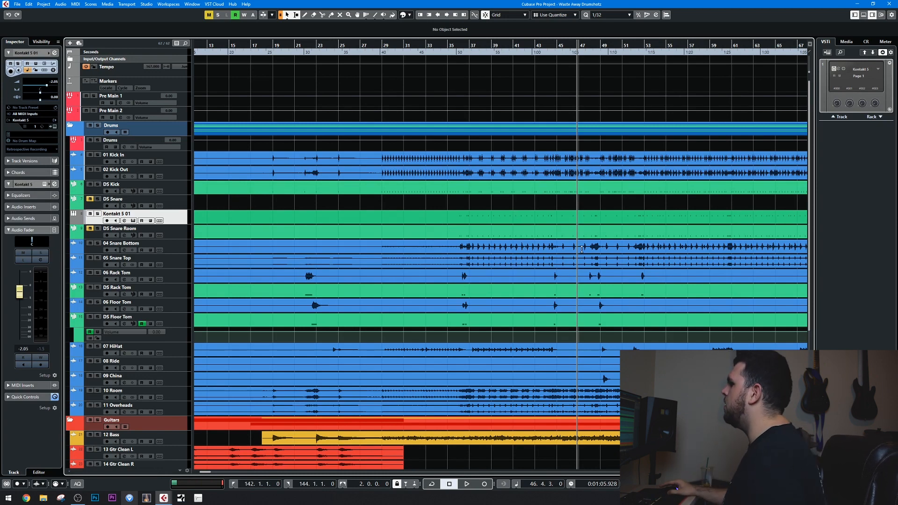
# Examine the Waste Away project's drum tracks and the Black Beauty Advanced instrument on the Kontakt 5 01 track.
pyautogui.scroll(-2, 538, 239)
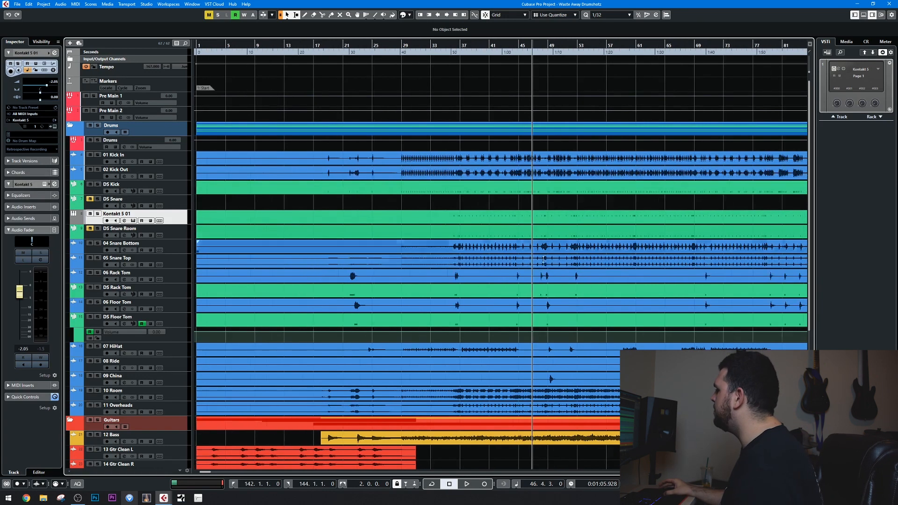
pyautogui.scroll(2, 631, 257)
pyautogui.scroll(-2, 594, 259)
pyautogui.scroll(3, 463, 256)
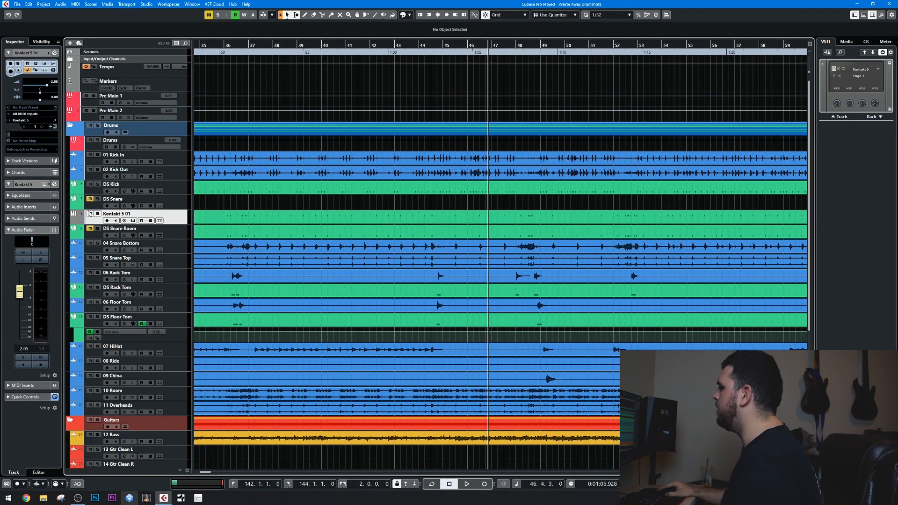
pyautogui.click(132, 220)
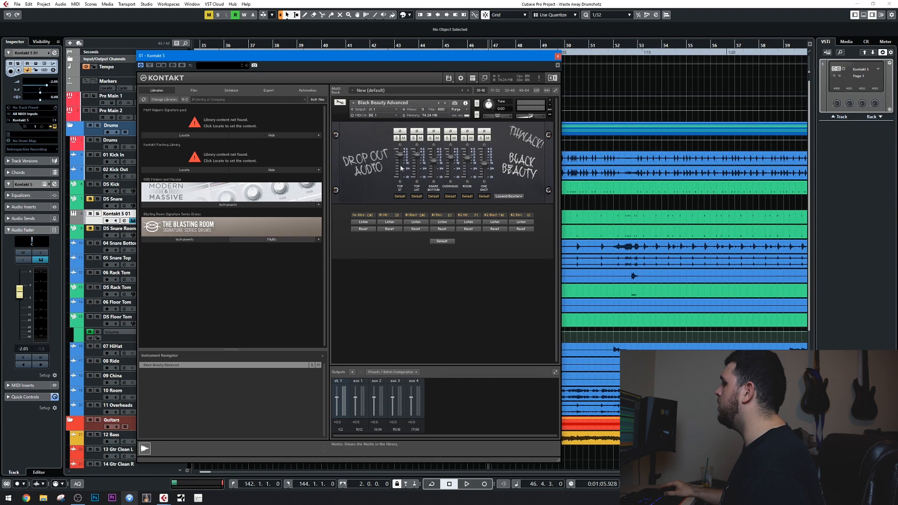
pyautogui.click(557, 56)
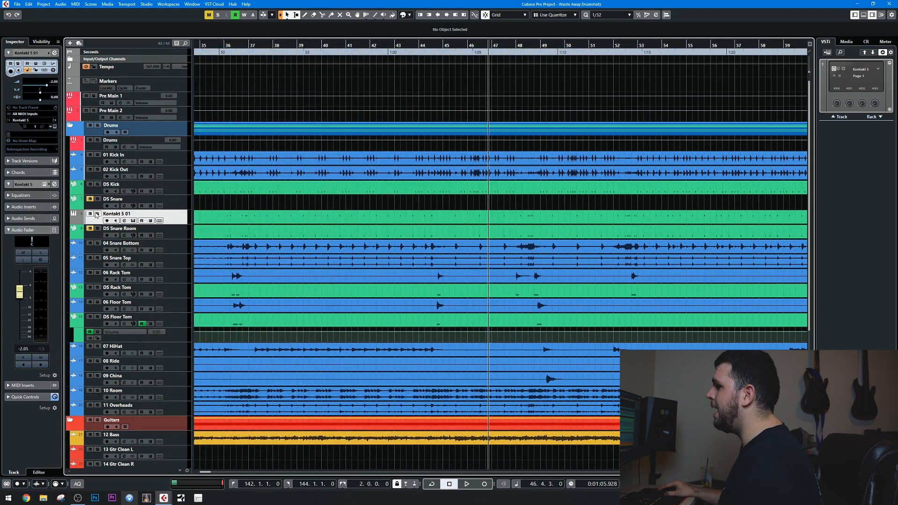
# Compare the playing mix with Kontakt 5 01 muted and unmuted, lowering the track's fader to -5.11.
pyautogui.press('space')
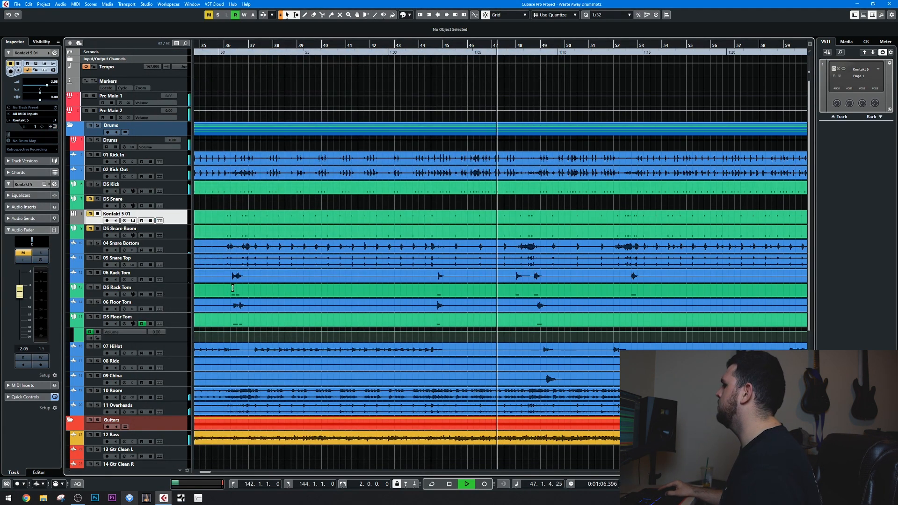
pyautogui.click(90, 214)
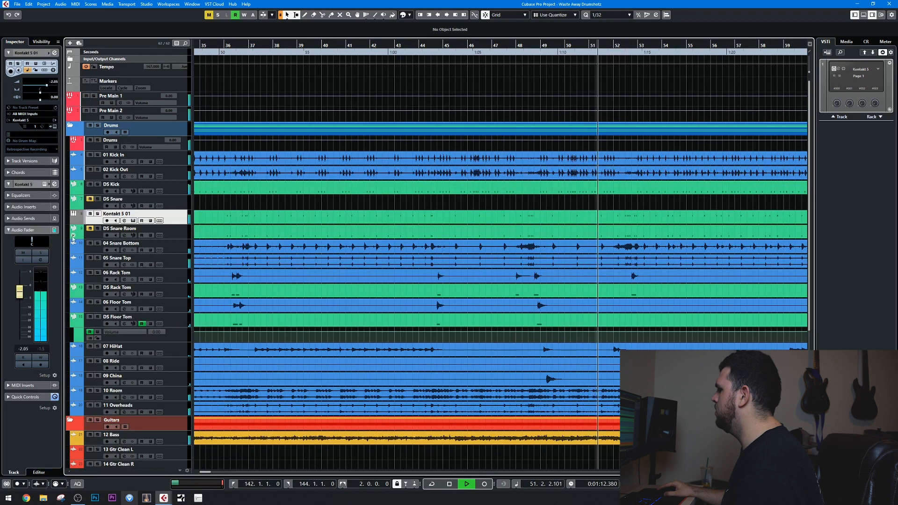
pyautogui.moveTo(20, 292); pyautogui.dragTo(20, 299)
pyautogui.click(89, 213)
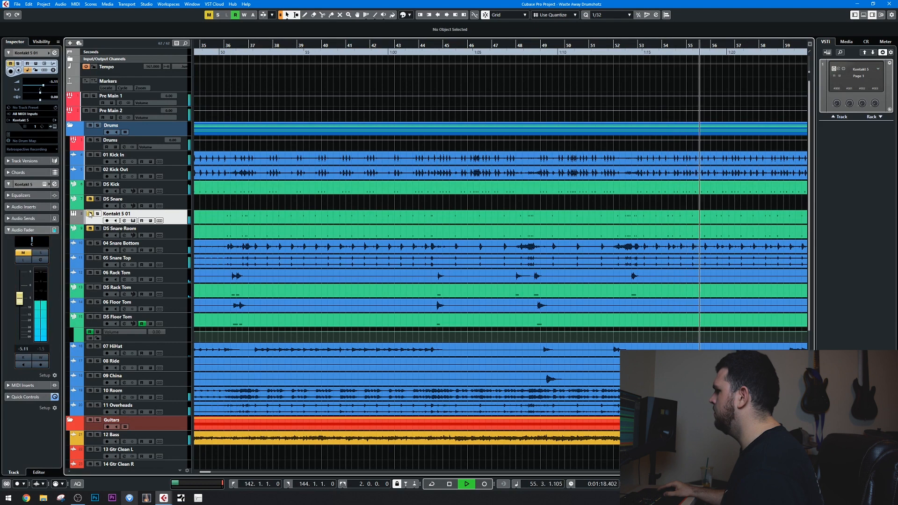
# Raise the Kontakt 5 01 fader to -1.91 while comparing the playing mix with the track muted and unmuted.
pyautogui.click(90, 214)
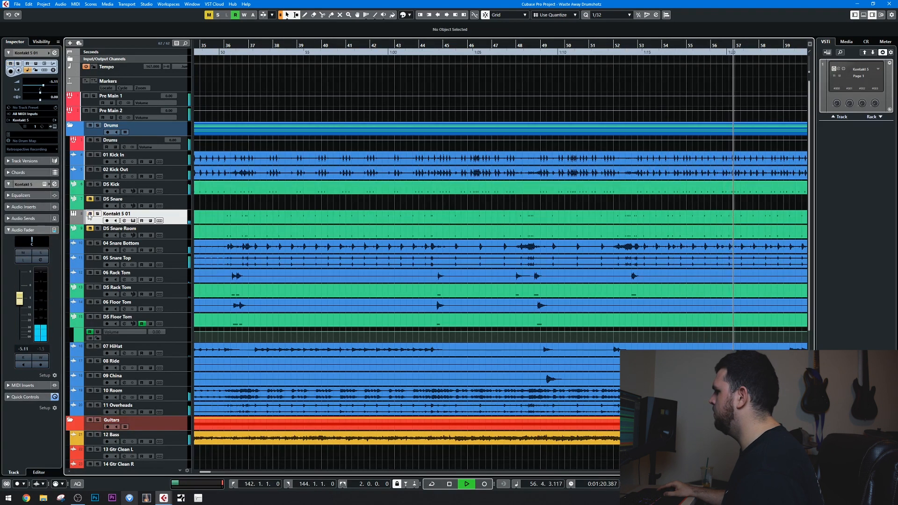
pyautogui.moveTo(21, 302); pyautogui.dragTo(21, 299)
pyautogui.click(90, 214)
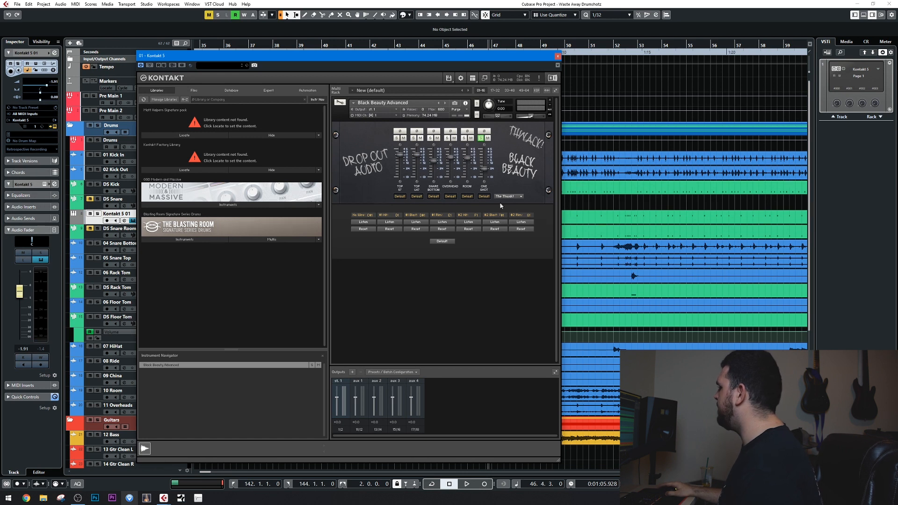
# Review Black Beauty Advanced's one-shot sample choices, and compare the mix with Kontakt 5 01 muted and unmuted before stopping playback.
pyautogui.click(513, 197)
pyautogui.click(519, 228)
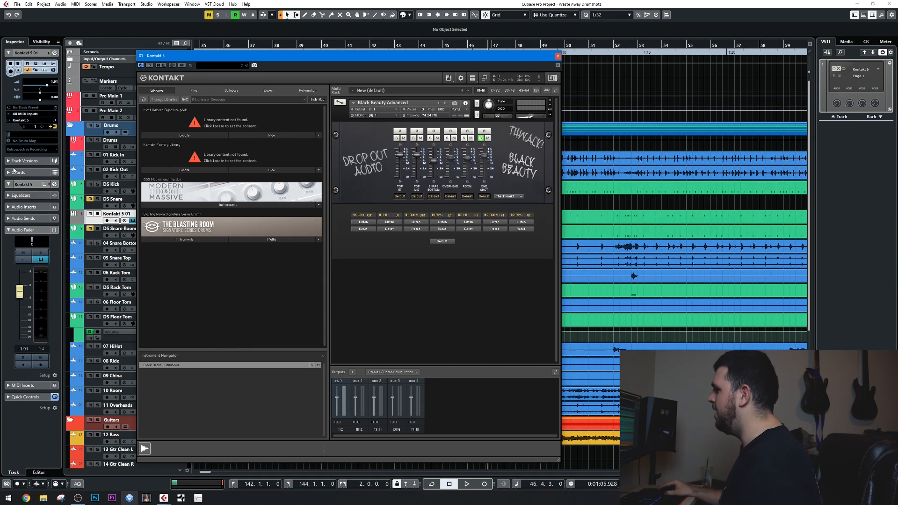
pyautogui.click(90, 214)
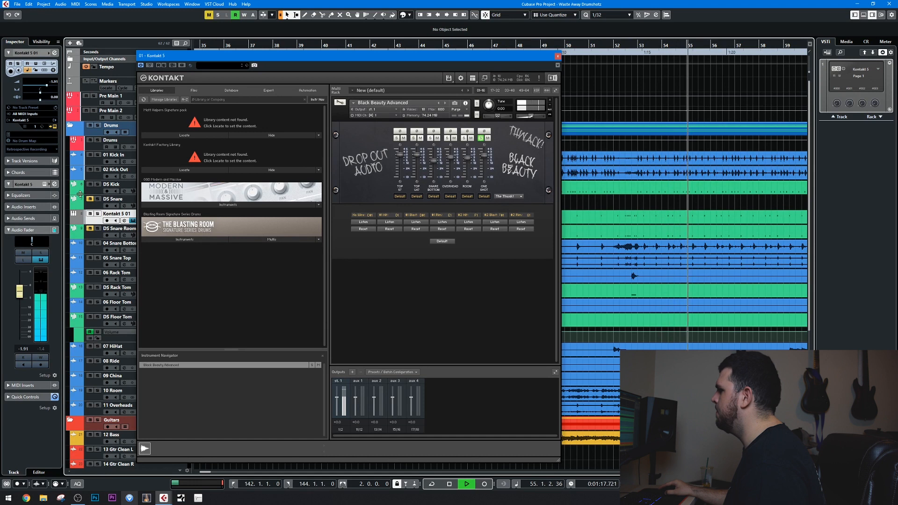
pyautogui.click(90, 214)
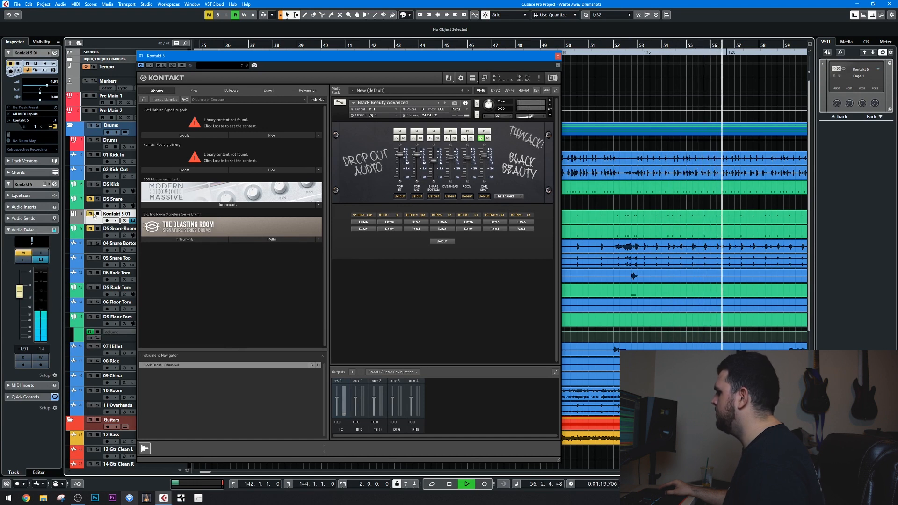
pyautogui.click(93, 213)
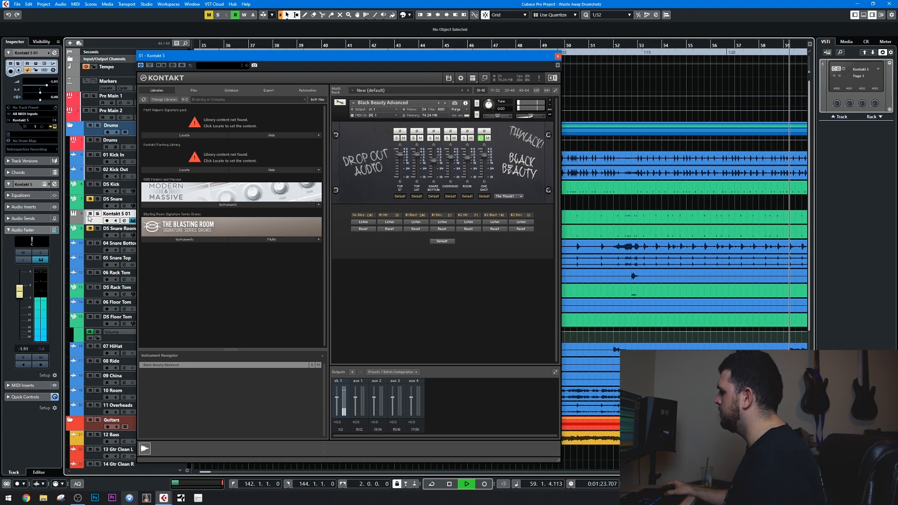
pyautogui.press('space')
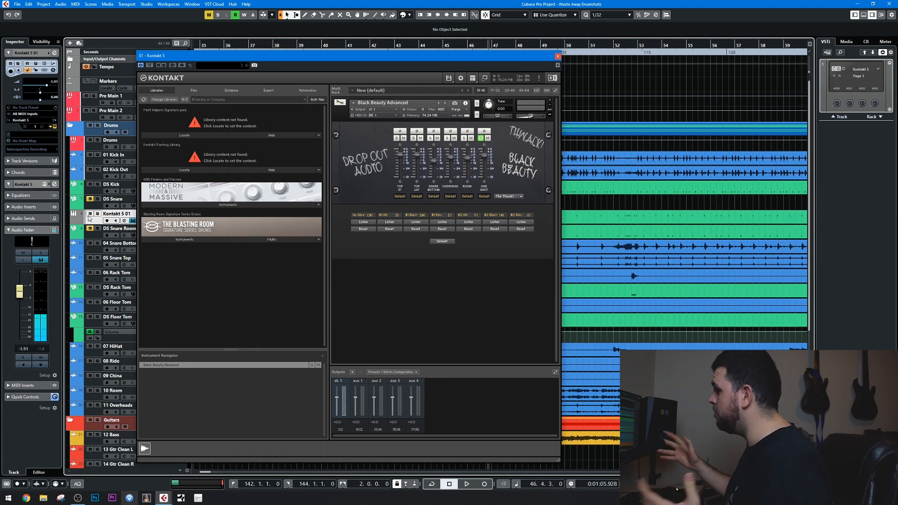